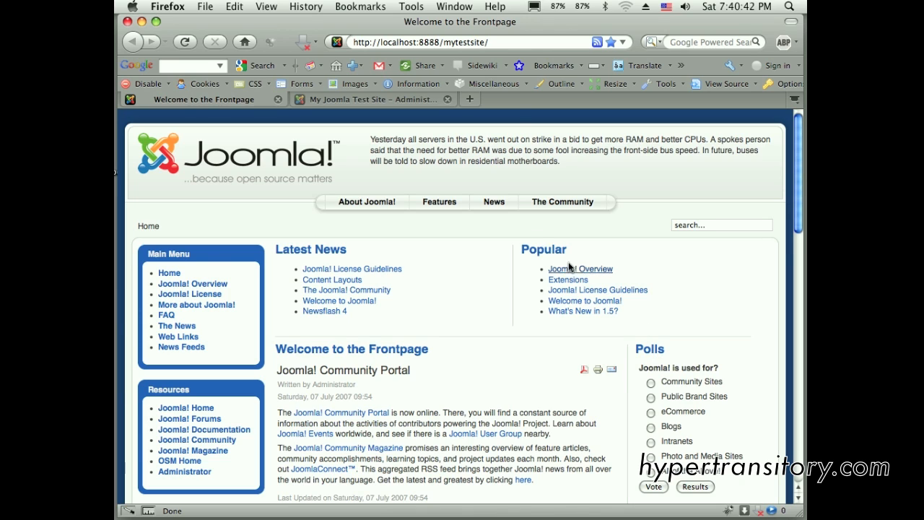
pyautogui.click(509, 42)
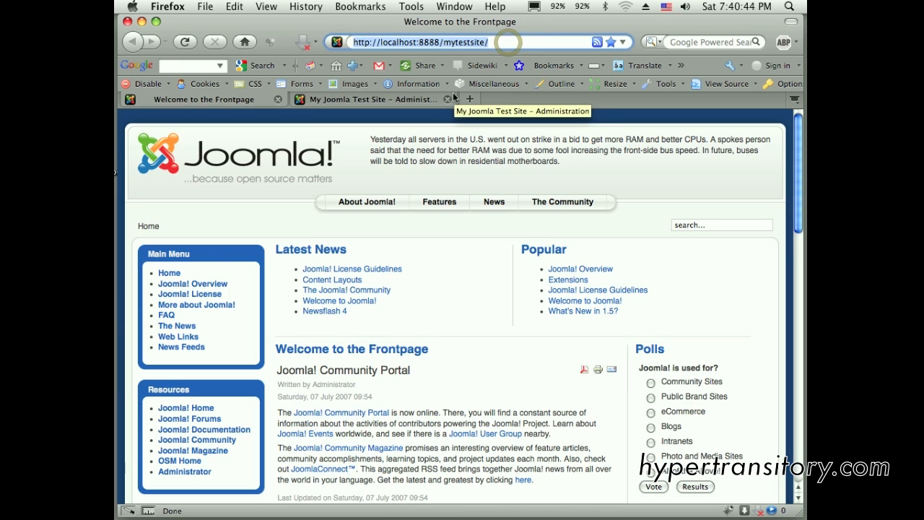
pyautogui.press('Right')
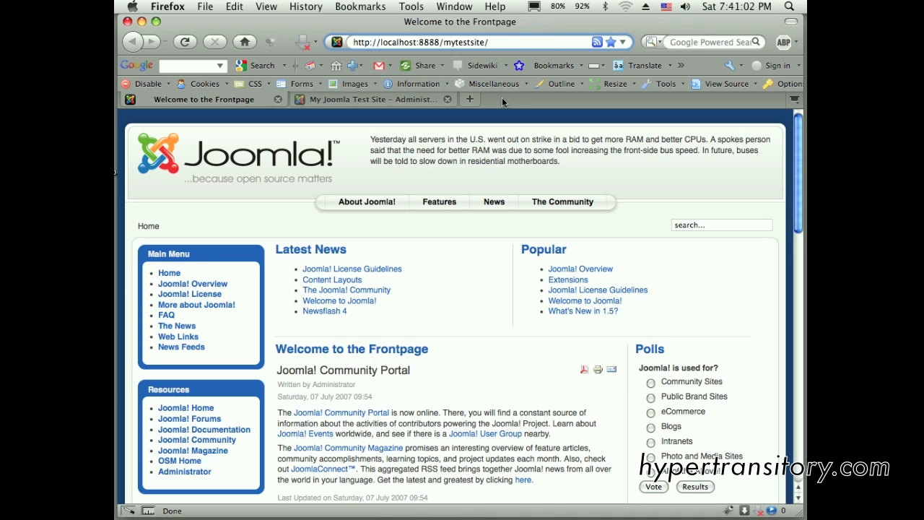
pyautogui.write('in')
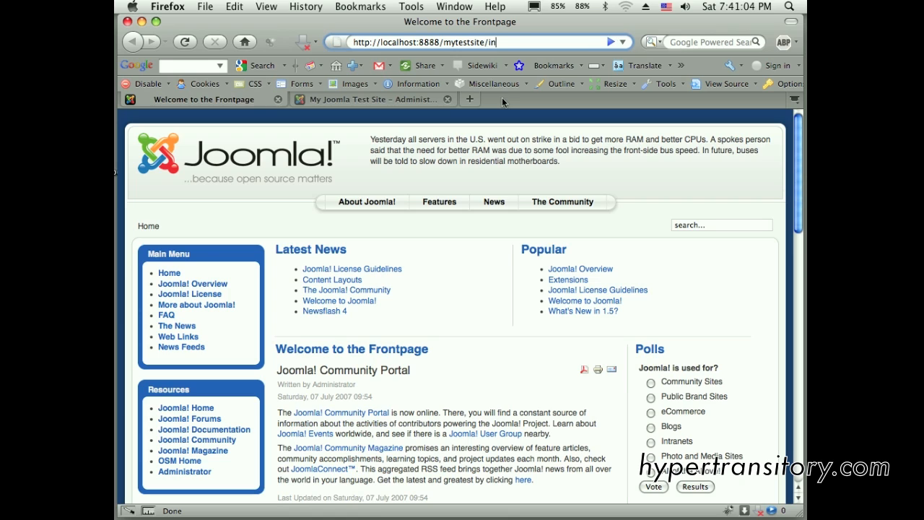
pyautogui.write('dex.php?tp=1')
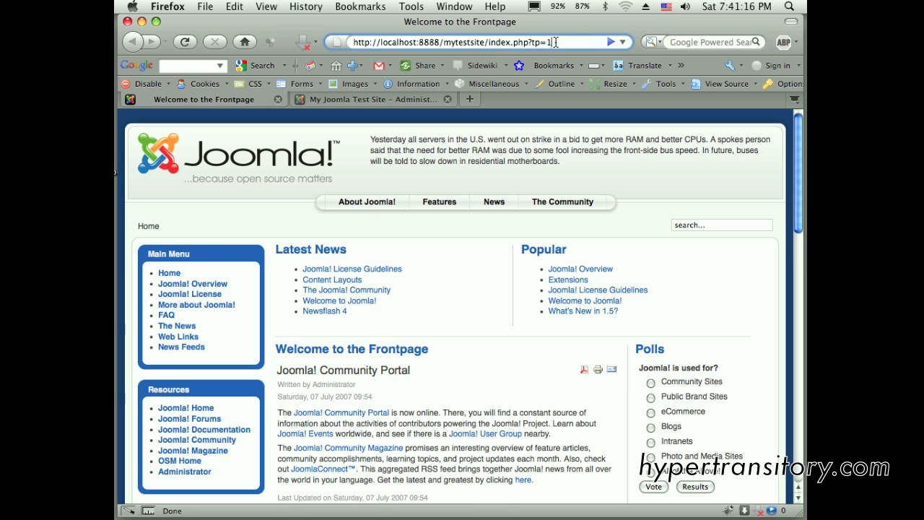
pyautogui.press('Return')
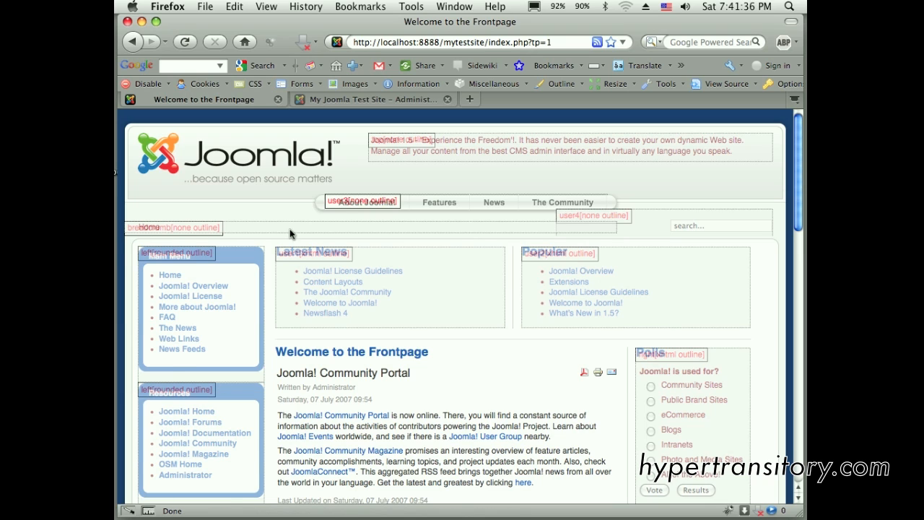
pyautogui.moveTo(553, 42); pyautogui.dragTo(531, 42)
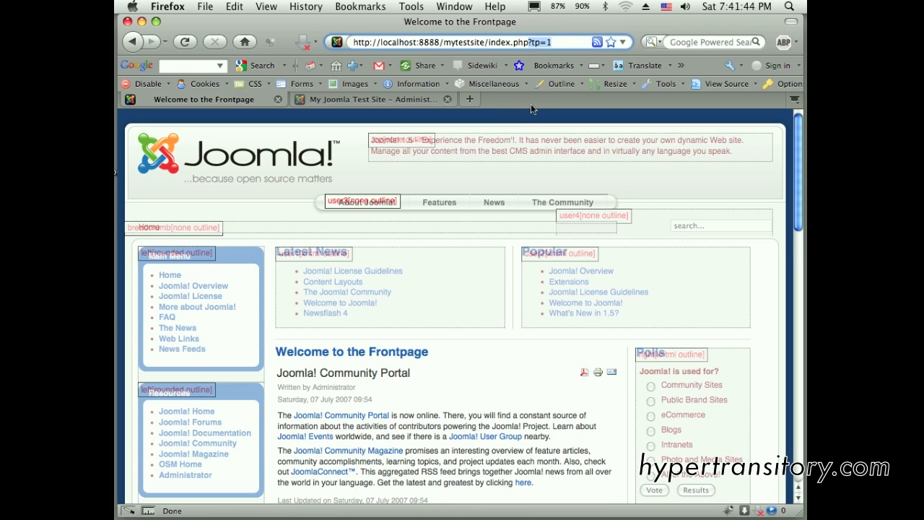
pyautogui.press('BackSpace')
pyautogui.moveTo(533, 42); pyautogui.dragTo(488, 45)
pyautogui.press('BackSpace')
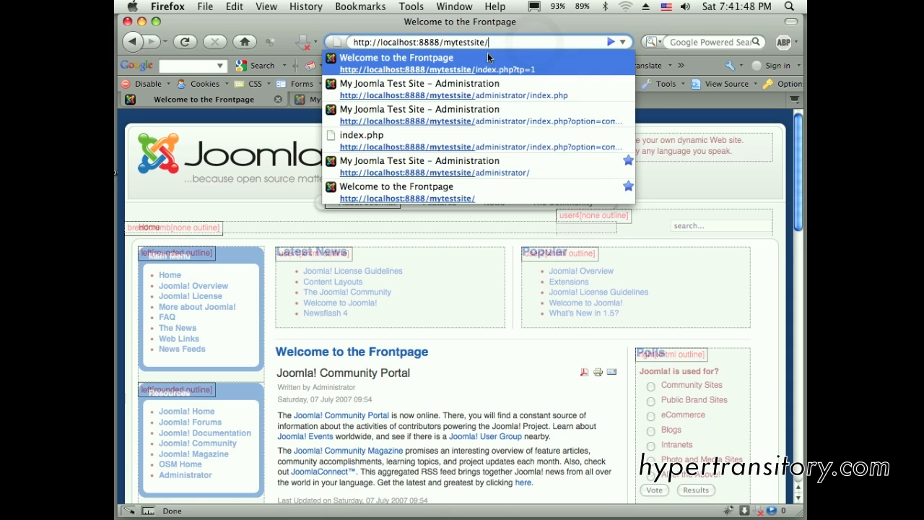
pyautogui.press('Return')
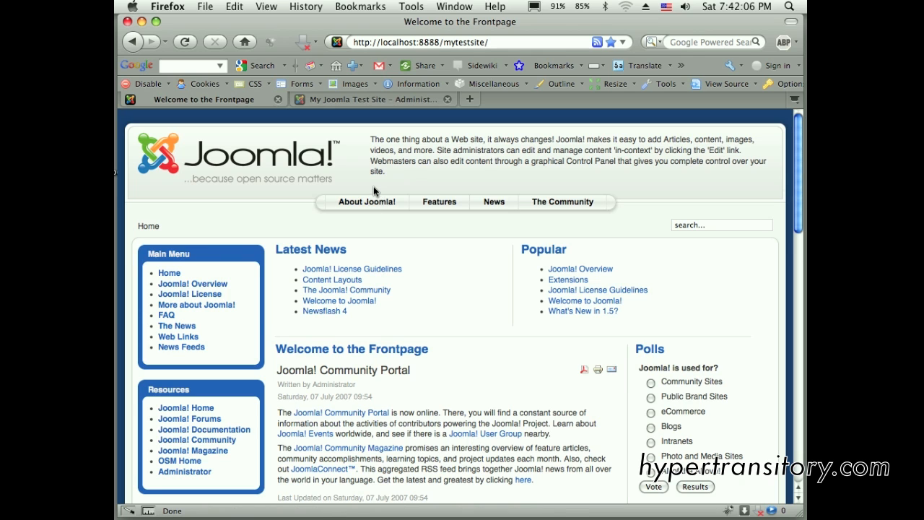
# Step: Switch to Finder and check where the MAMP folder sits in the folder hierarchy
pyautogui.press('super+Tab')
pyautogui.press('super+Tab')
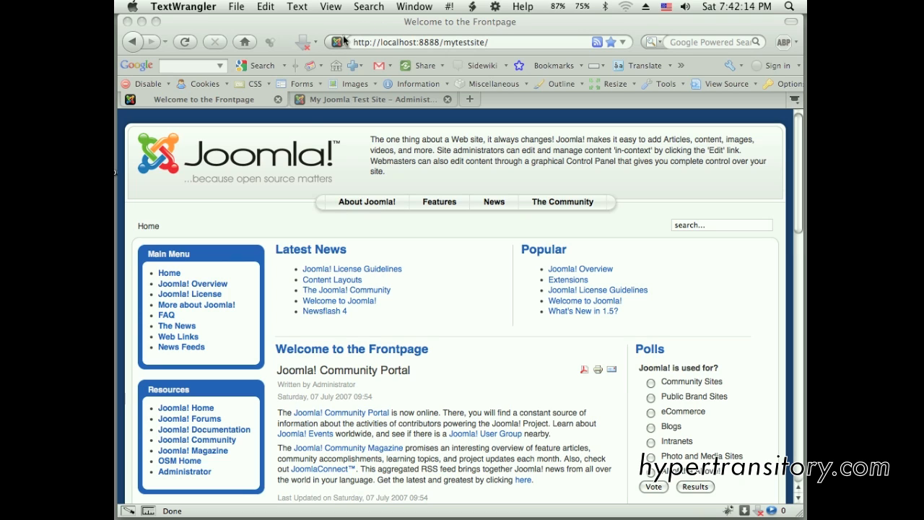
pyautogui.press('super+Tab')
pyautogui.press('super+Tab')
pyautogui.press('super+Tab')
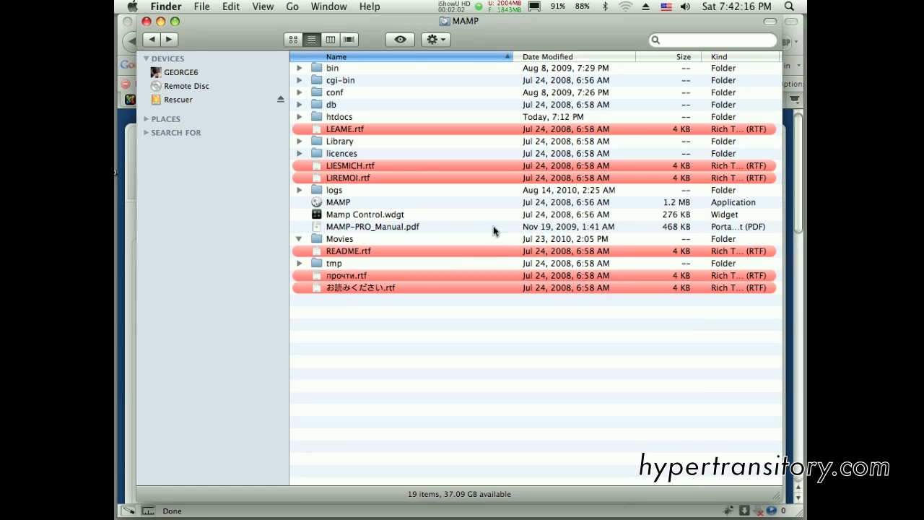
pyautogui.keyDown('super'); pyautogui.click(443, 25); pyautogui.keyUp('super')
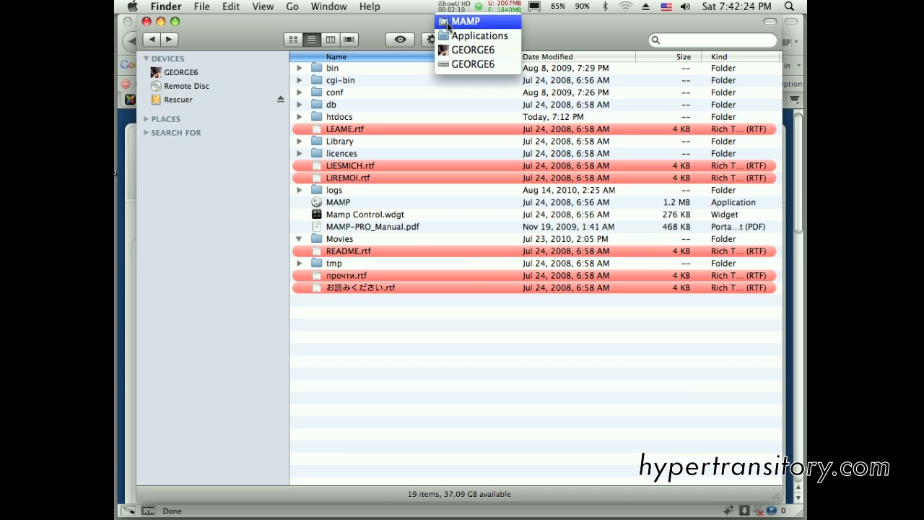
pyautogui.click(391, 24)
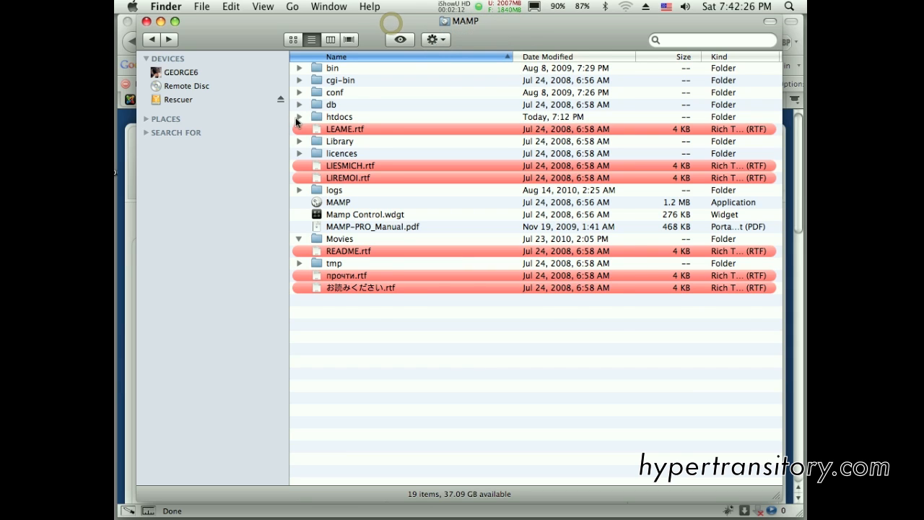
# Step: Open templateDetails.xml from the rhuk_milkyway template folder, under htdocs, mytestsite and templates
pyautogui.click(298, 118)
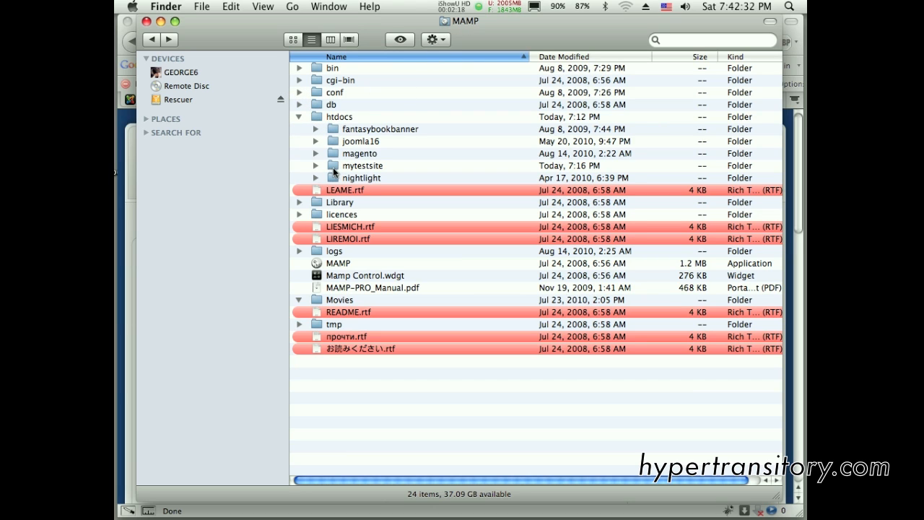
pyautogui.doubleClick(336, 167)
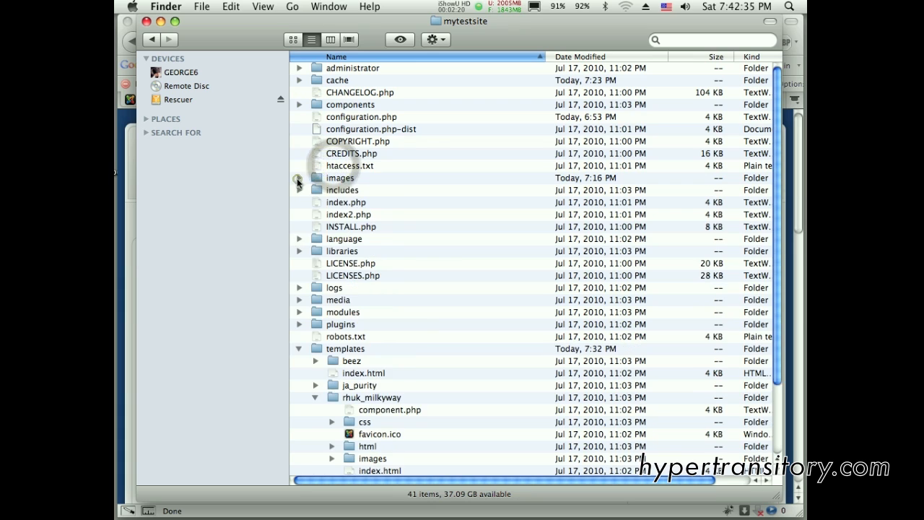
pyautogui.doubleClick(316, 349)
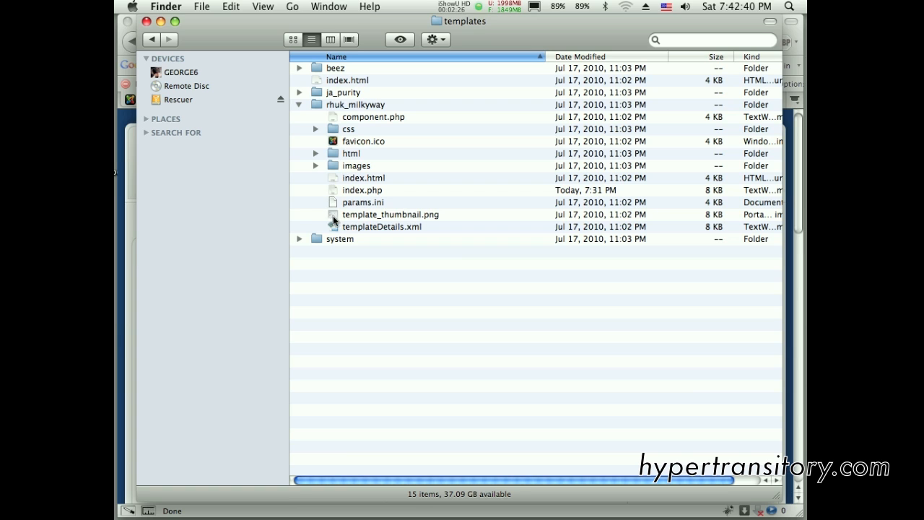
pyautogui.click(334, 228)
pyautogui.doubleClick(335, 228)
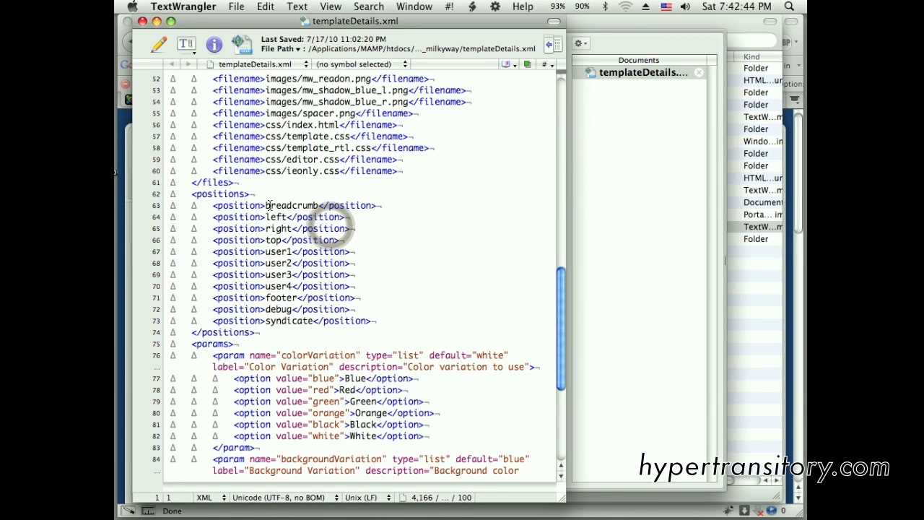
# Step: Examine the module positions listed in the positions block of templateDetails.xml, then close the file
pyautogui.moveTo(191, 193); pyautogui.dragTo(234, 344)
pyautogui.click(320, 299)
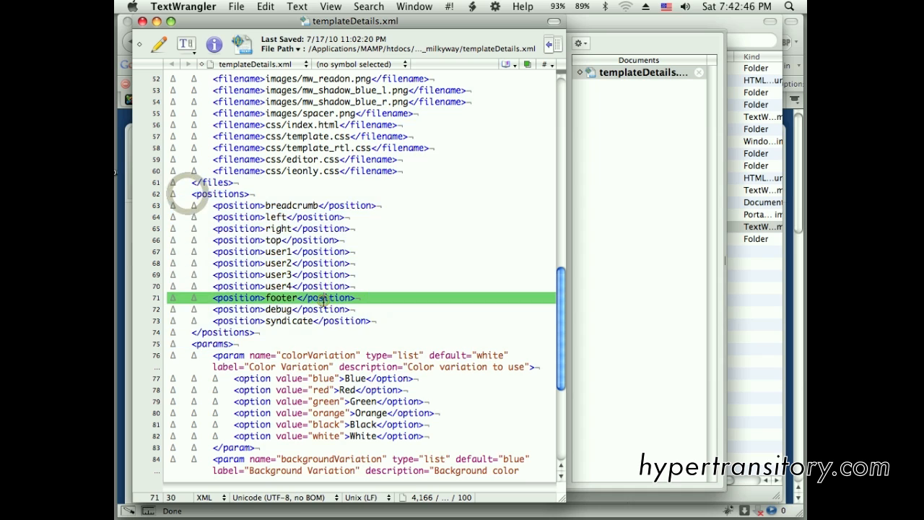
pyautogui.moveTo(374, 321); pyautogui.dragTo(246, 206)
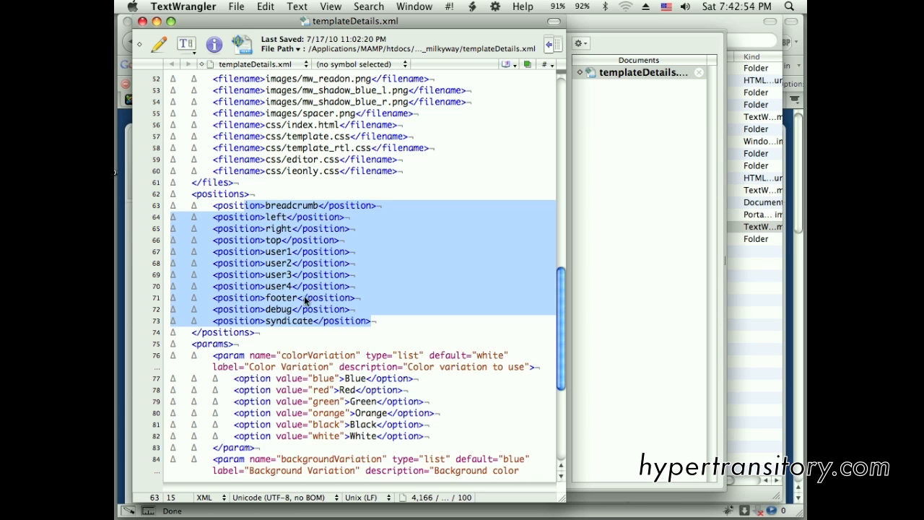
pyautogui.click(413, 192)
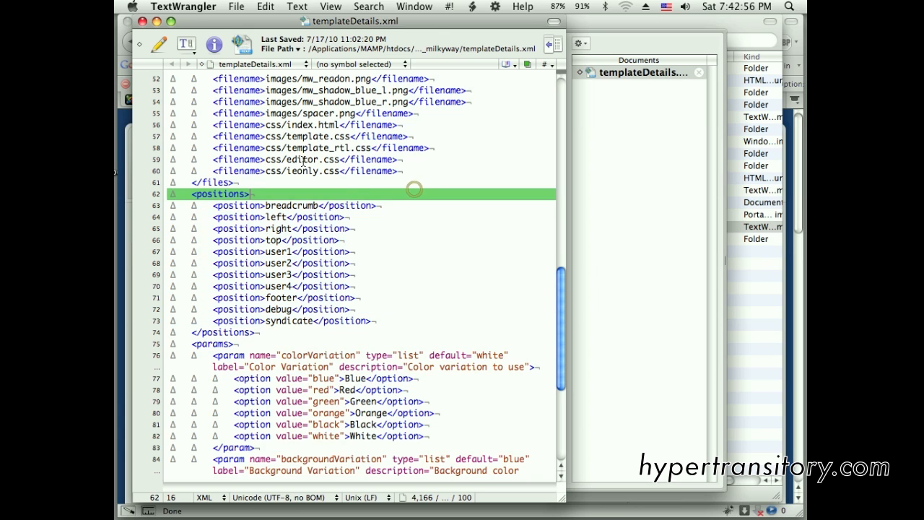
pyautogui.moveTo(408, 23); pyautogui.dragTo(434, 24)
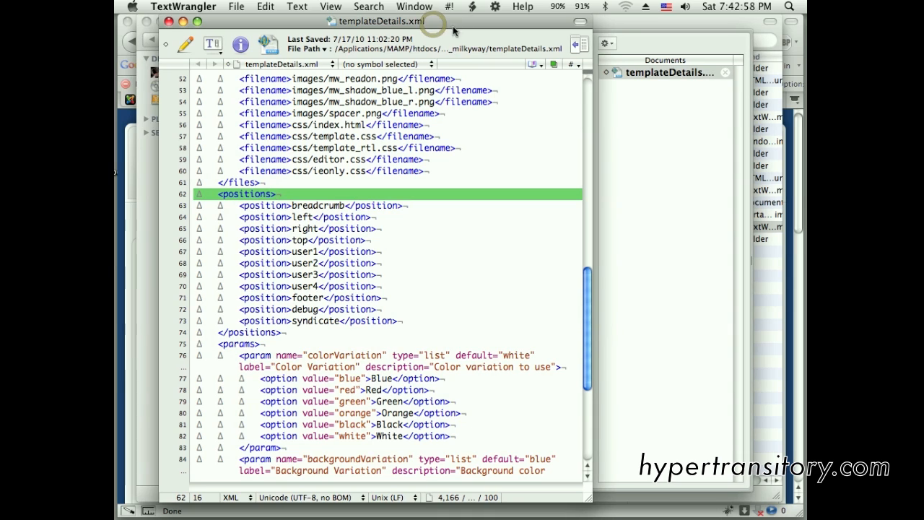
pyautogui.click(168, 22)
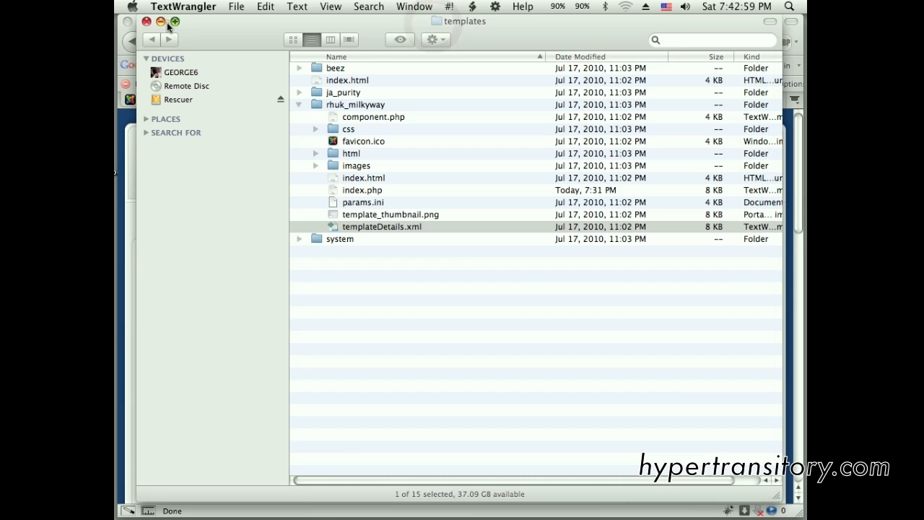
# Step: Switch back to Firefox and open the Module Manager in the My Joomla Test Site administration
pyautogui.click(127, 219)
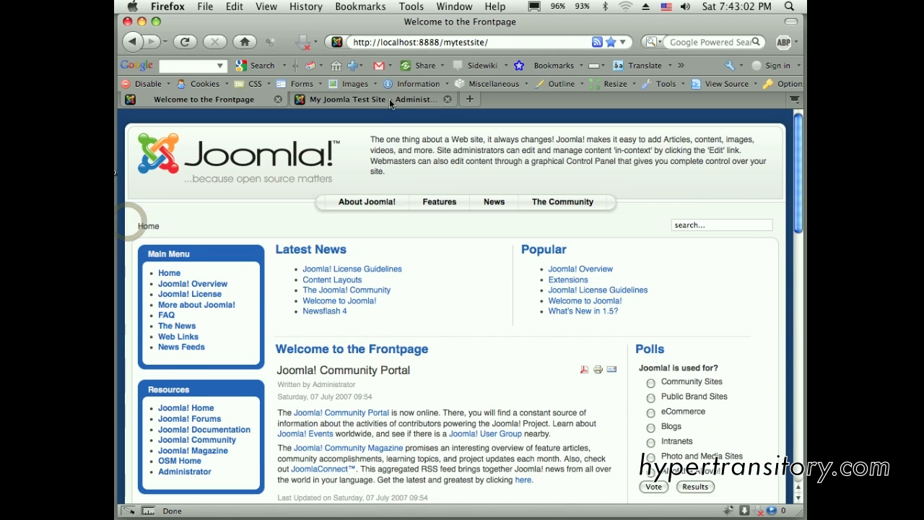
pyautogui.click(390, 100)
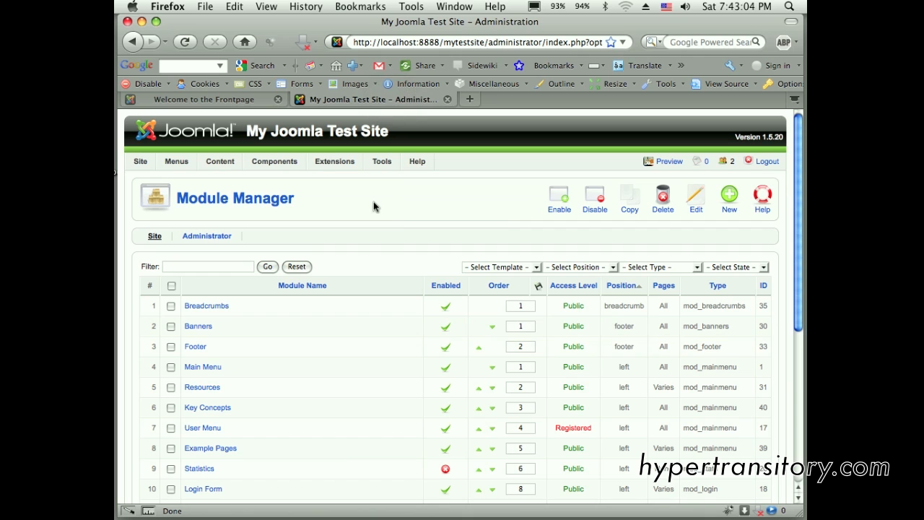
pyautogui.moveTo(328, 163)
pyautogui.click(342, 199)
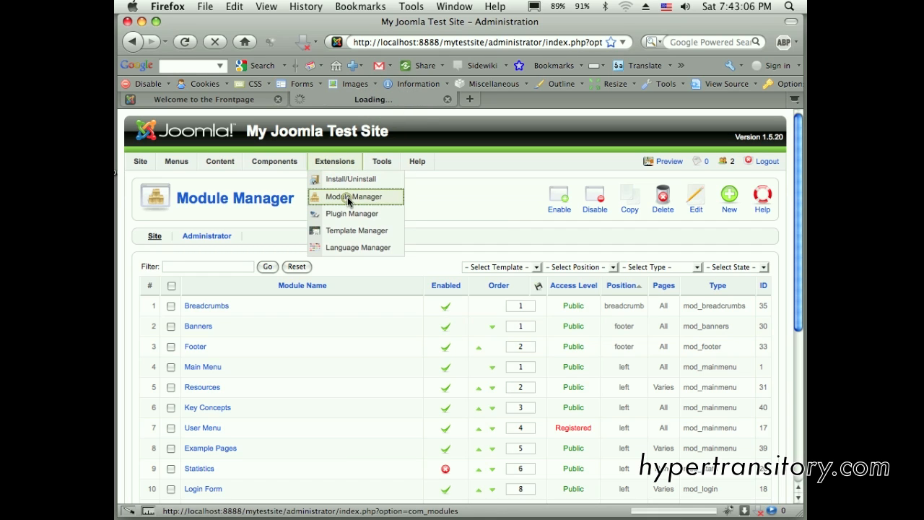
pyautogui.moveTo(139, 162)
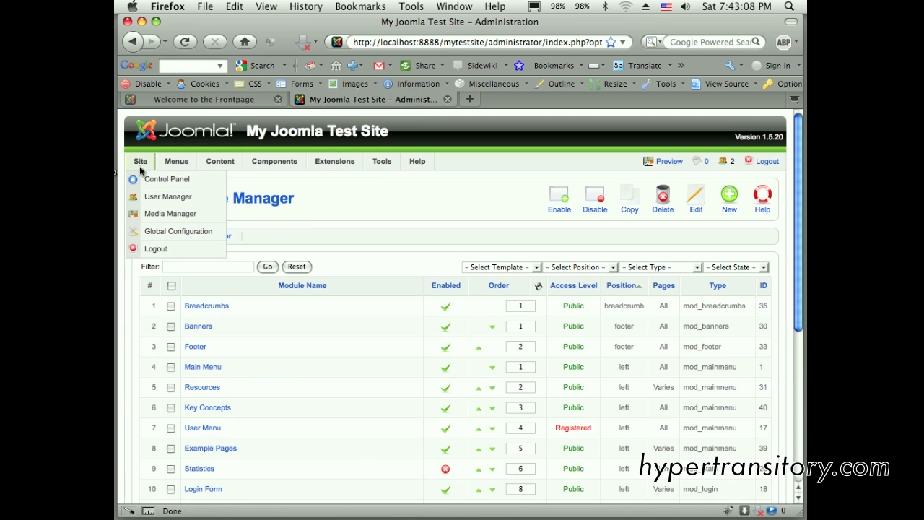
pyautogui.click(162, 180)
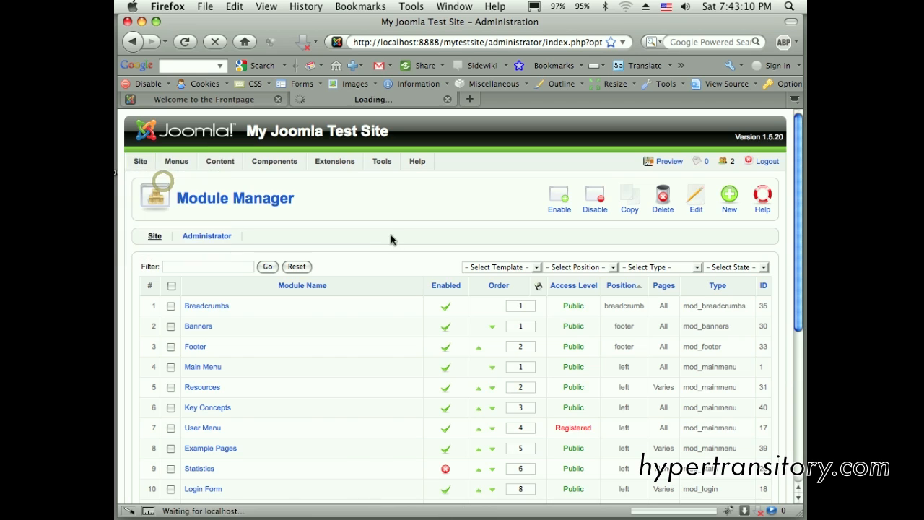
pyautogui.moveTo(336, 163)
pyautogui.click(342, 197)
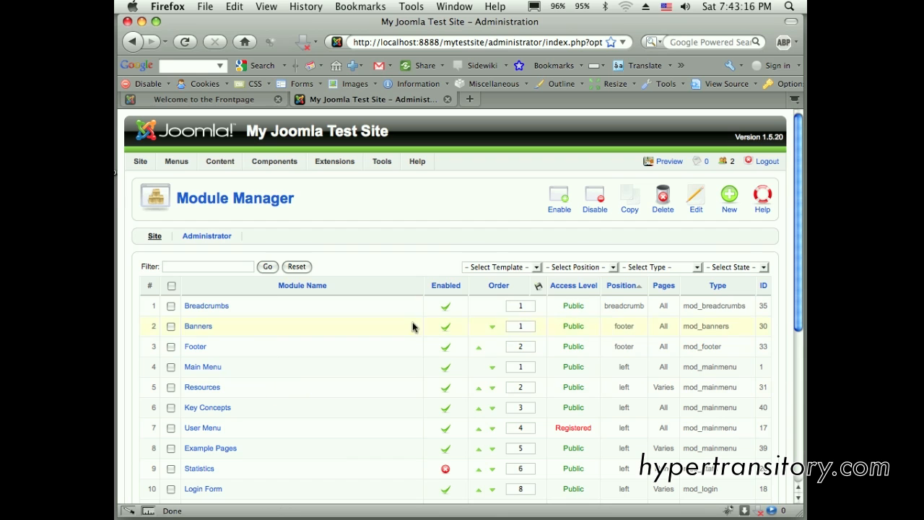
# Step: Open the Random Image module for editing and look through its available positions
pyautogui.moveTo(798, 228); pyautogui.dragTo(795, 317)
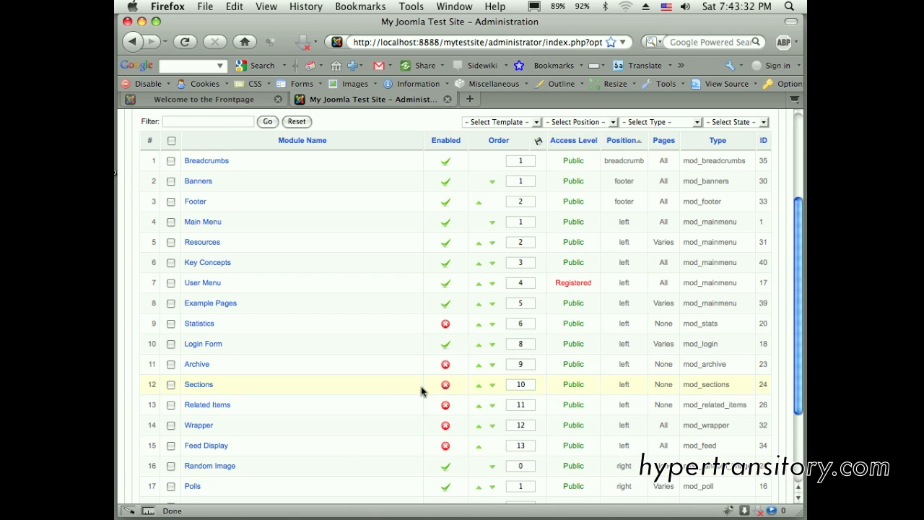
pyautogui.click(219, 467)
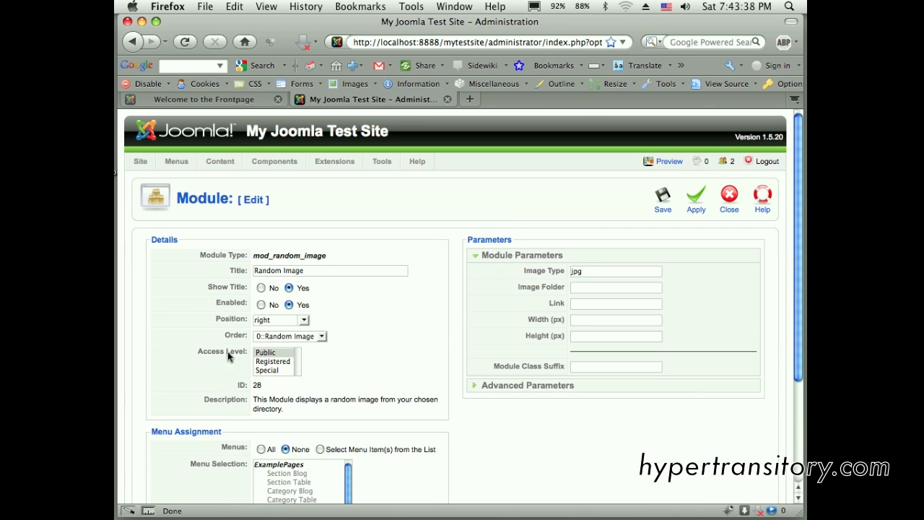
pyautogui.moveTo(235, 322)
pyautogui.click(304, 321)
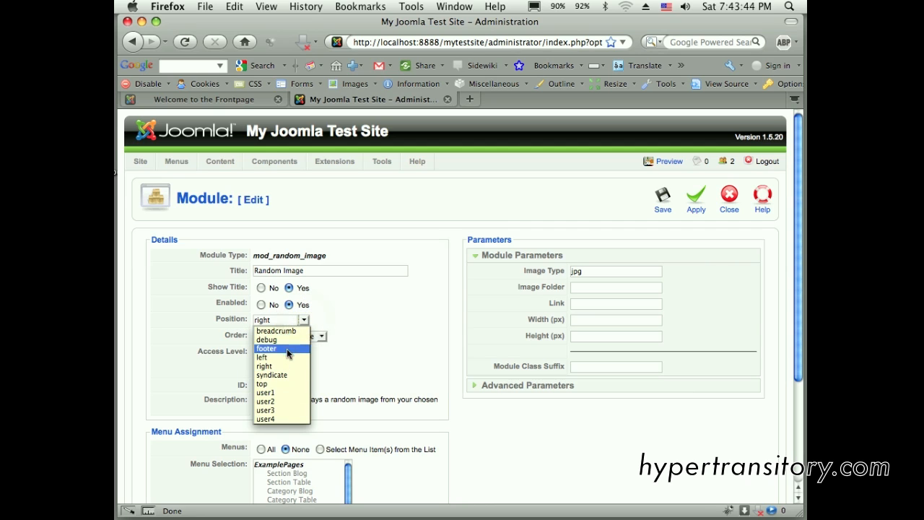
pyautogui.click(398, 323)
# Step: Set the Random Image module's position to the custom name blargh
pyautogui.click(278, 319)
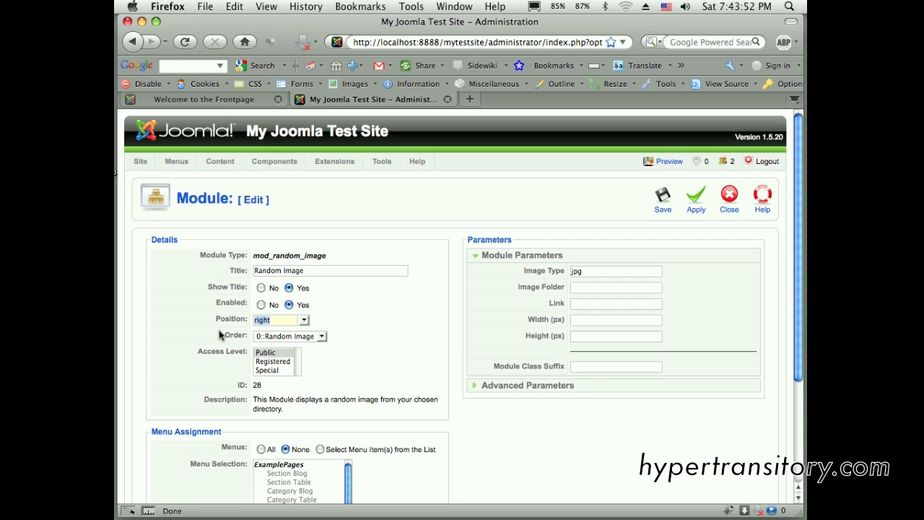
pyautogui.write('blargh')
pyautogui.click(420, 346)
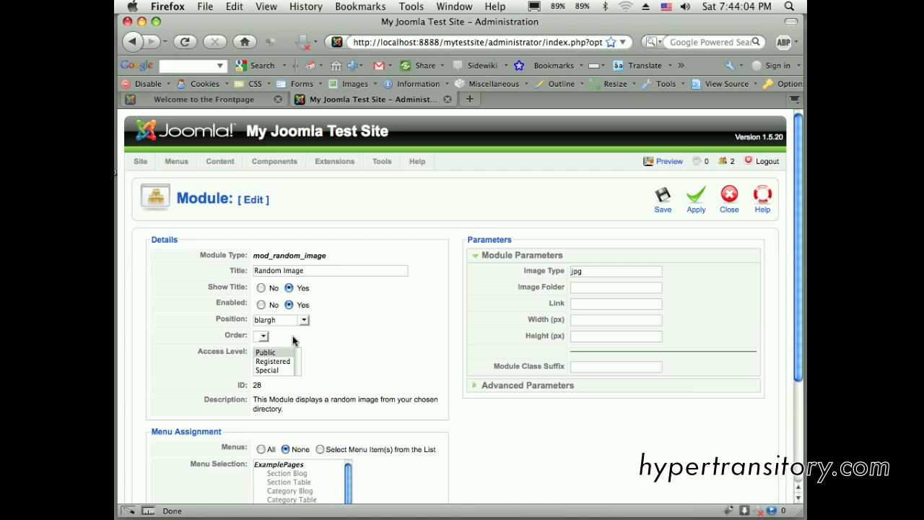
# Step: Assign the Random Image module to selected menu items only, choosing Home under mainmenu
pyautogui.moveTo(797, 324); pyautogui.dragTo(789, 415)
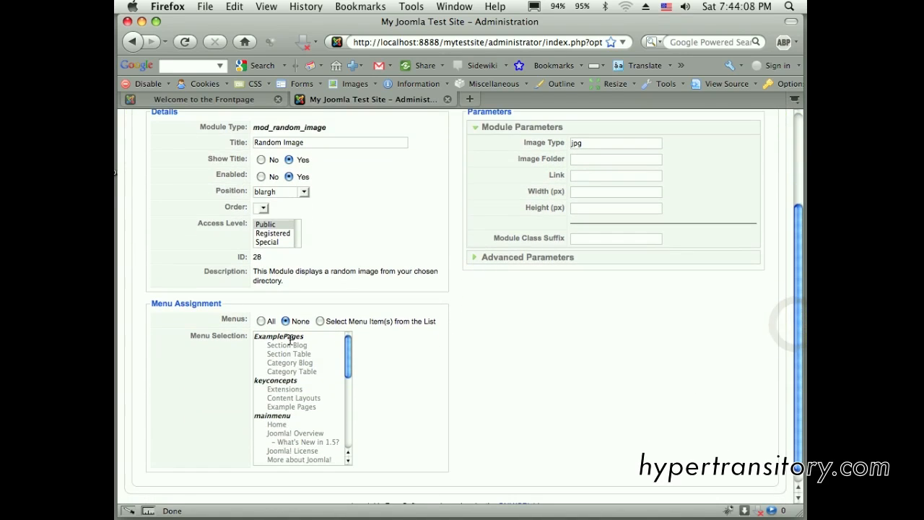
pyautogui.click(367, 343)
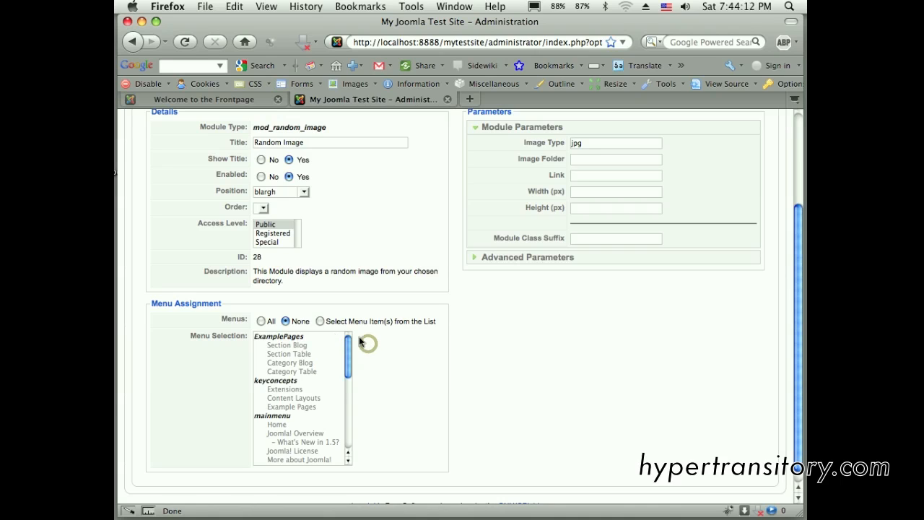
pyautogui.click(319, 322)
pyautogui.click(278, 426)
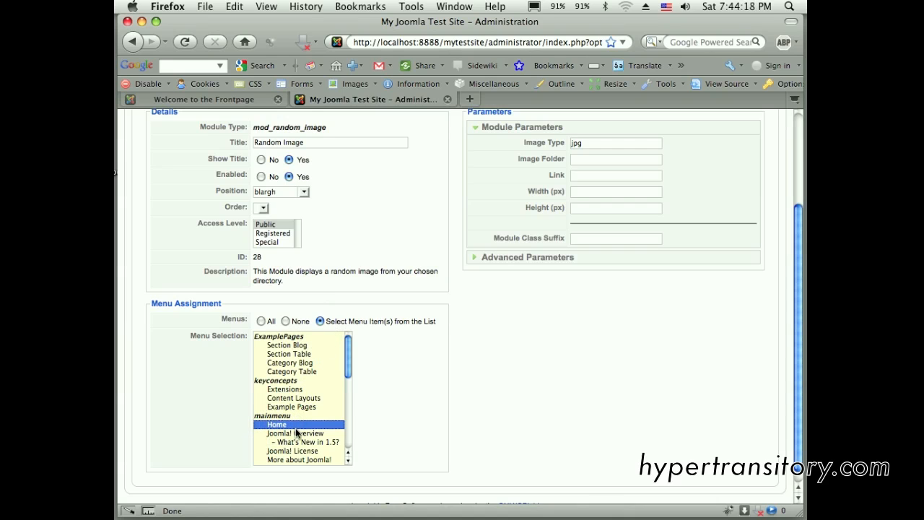
# Step: Switch to Finder and locate the headers image folder inside images/stories of the mytestsite folder
pyautogui.moveTo(796, 331); pyautogui.dragTo(719, 283)
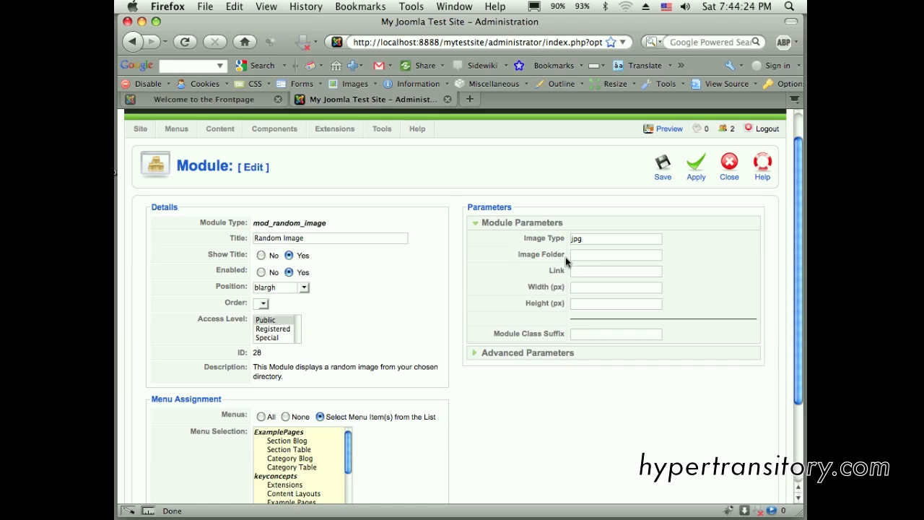
pyautogui.moveTo(552, 258)
pyautogui.press('super+Tab')
pyautogui.press('super+Tab')
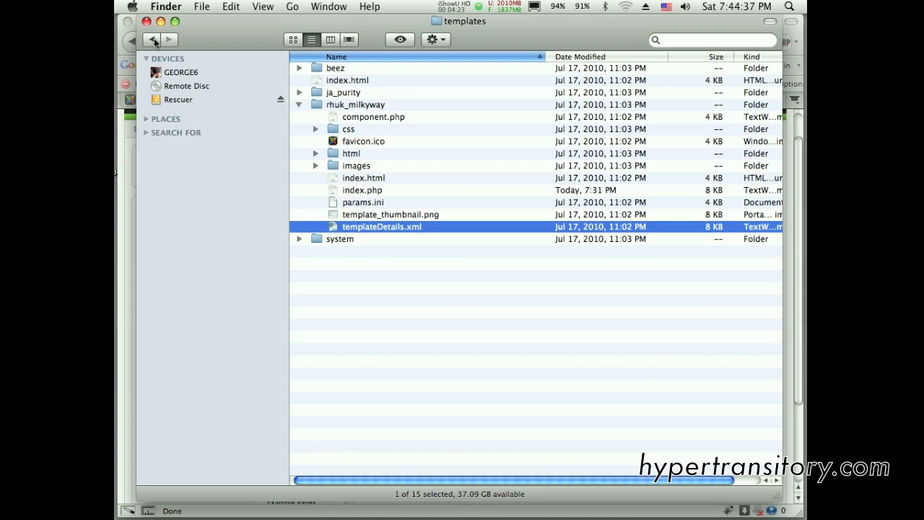
pyautogui.click(153, 40)
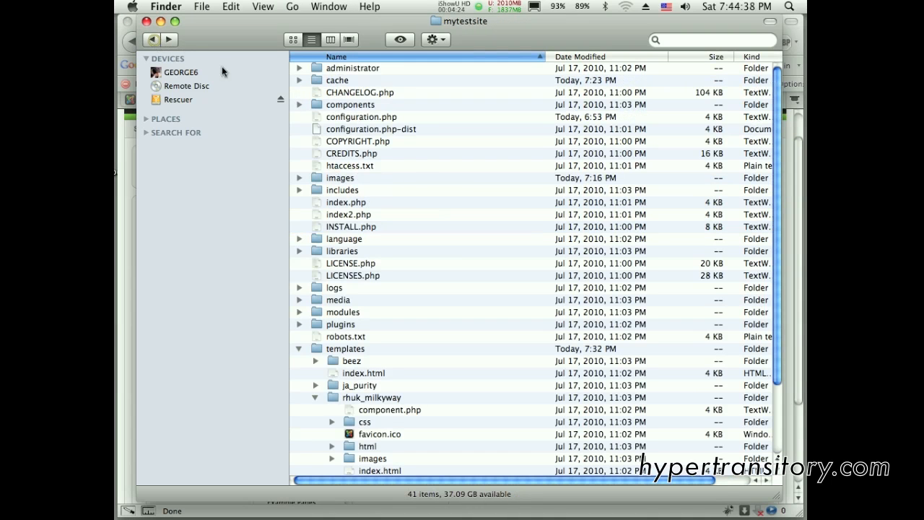
pyautogui.click(299, 179)
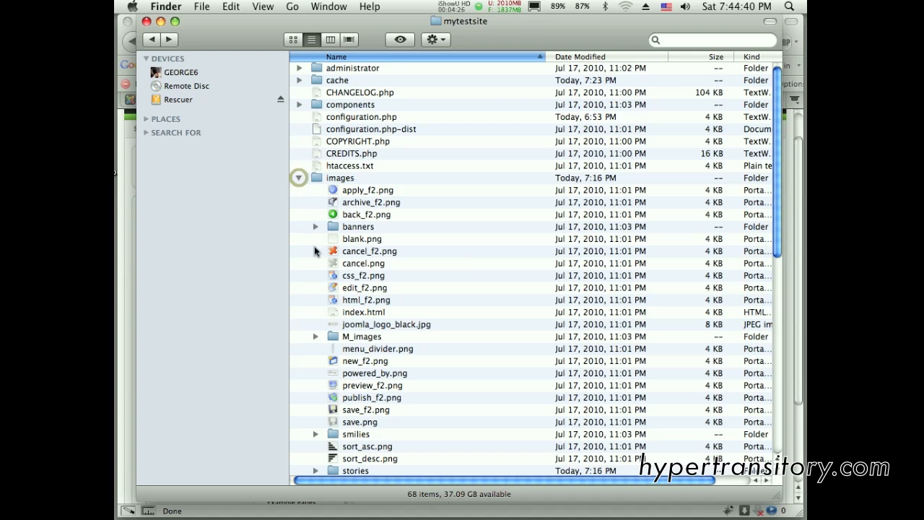
pyautogui.doubleClick(331, 470)
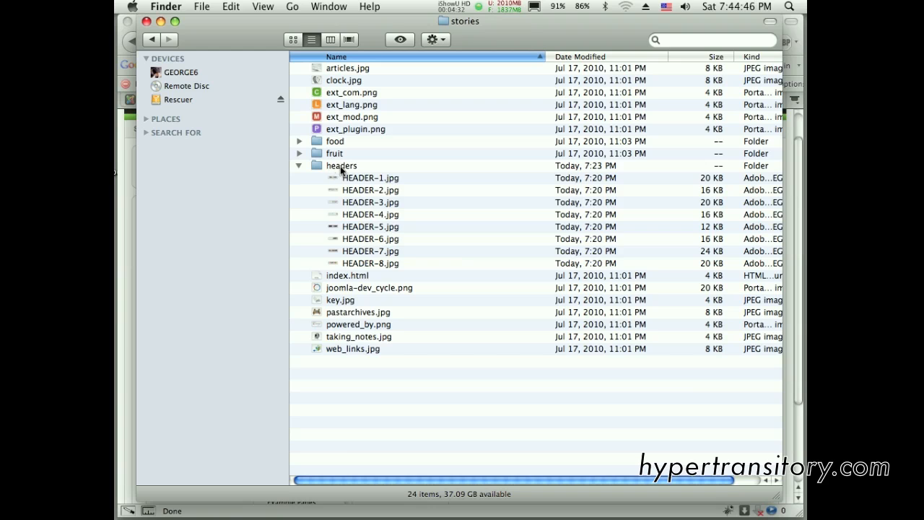
# Step: Back in Firefox, set the Random Image module's image folder to images/stories/headers and its width to 520 px
pyautogui.click(124, 251)
pyautogui.click(583, 254)
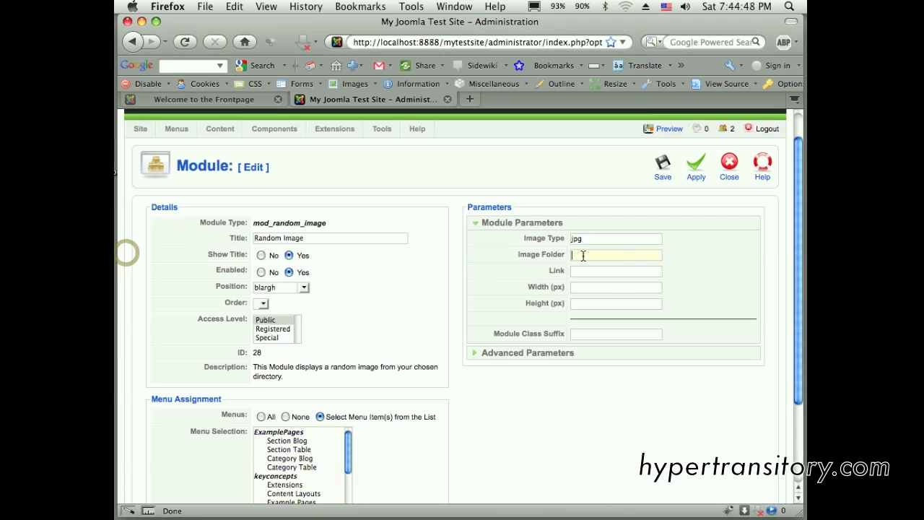
pyautogui.write('images/stories/headers')
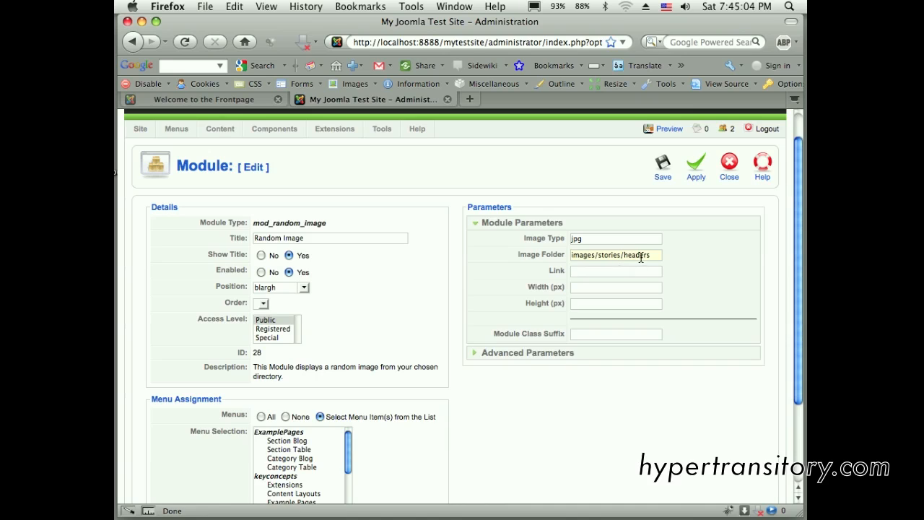
pyautogui.click(587, 289)
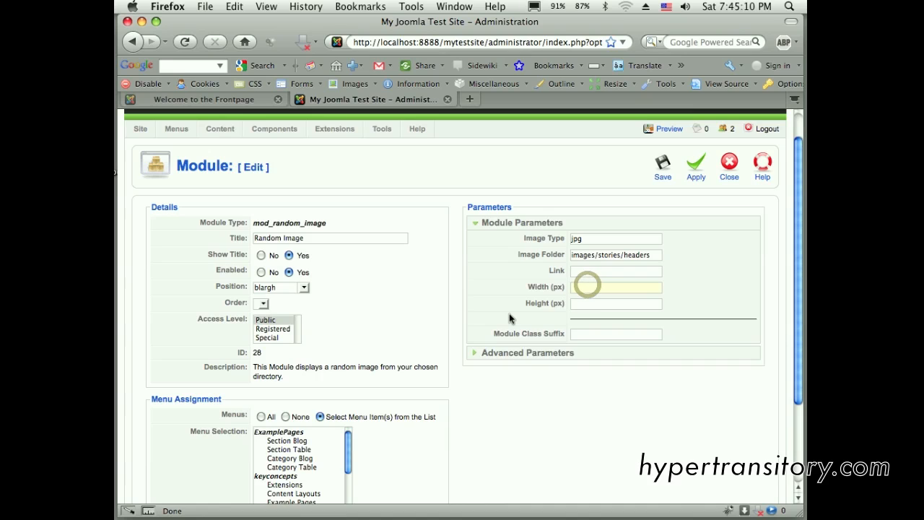
pyautogui.write('520')
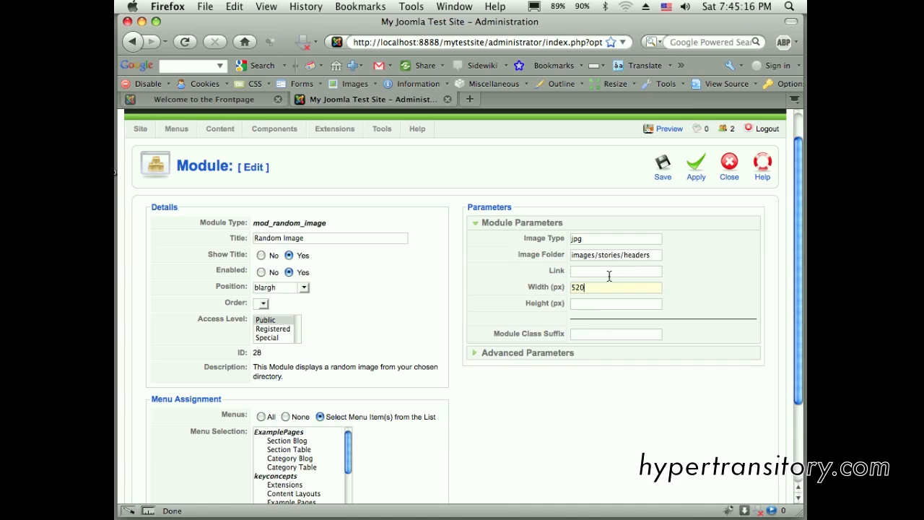
# Step: Save the Random Image module after checking its advanced parameters, and reload the site's front page
pyautogui.click(508, 353)
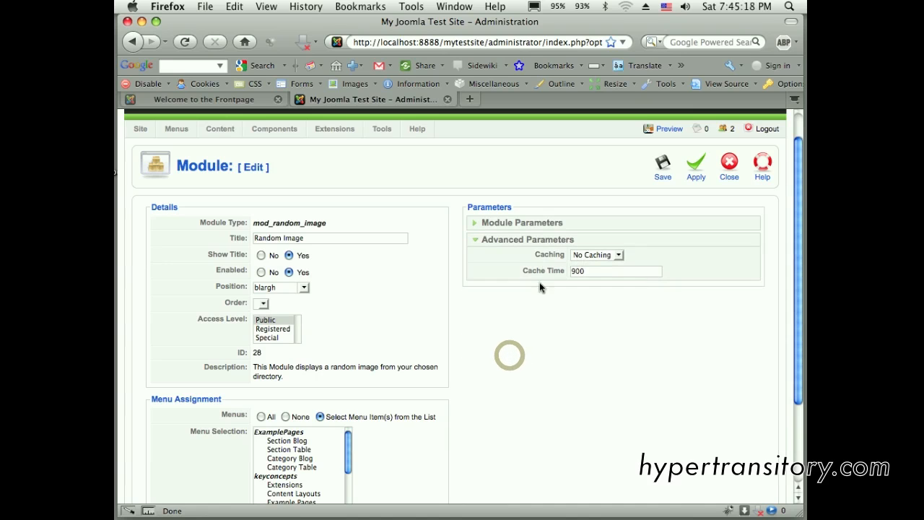
pyautogui.click(548, 225)
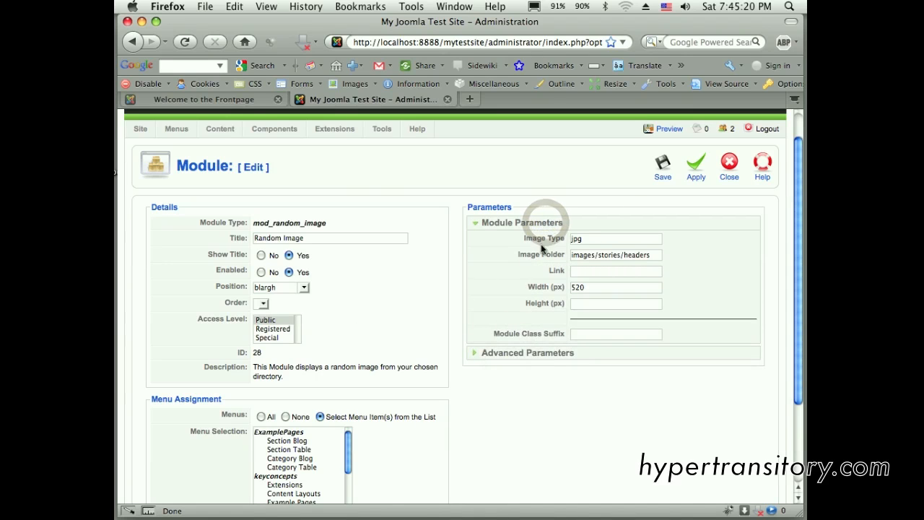
pyautogui.click(662, 167)
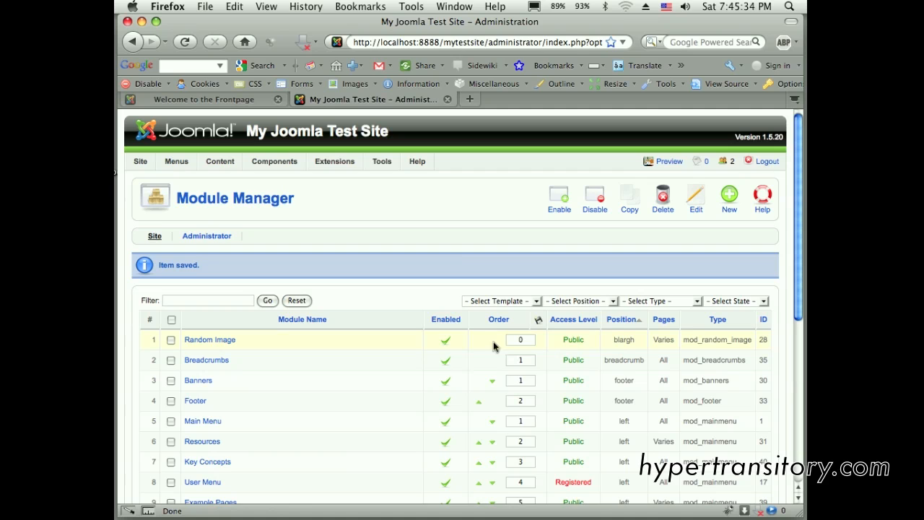
pyautogui.click(237, 101)
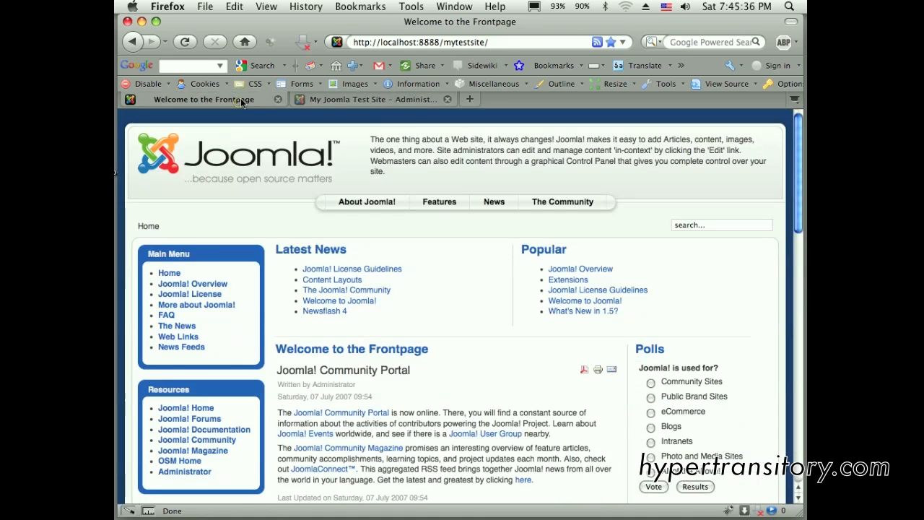
pyautogui.click(185, 41)
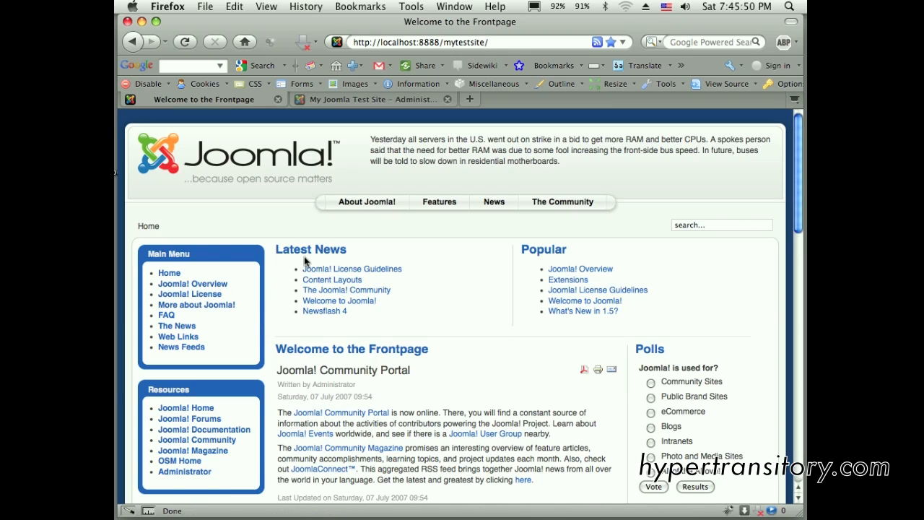
# Step: Switch to Finder and open index.php from the templates/rhuk_milkyway folder in TextWrangler
pyautogui.press('super+Tab')
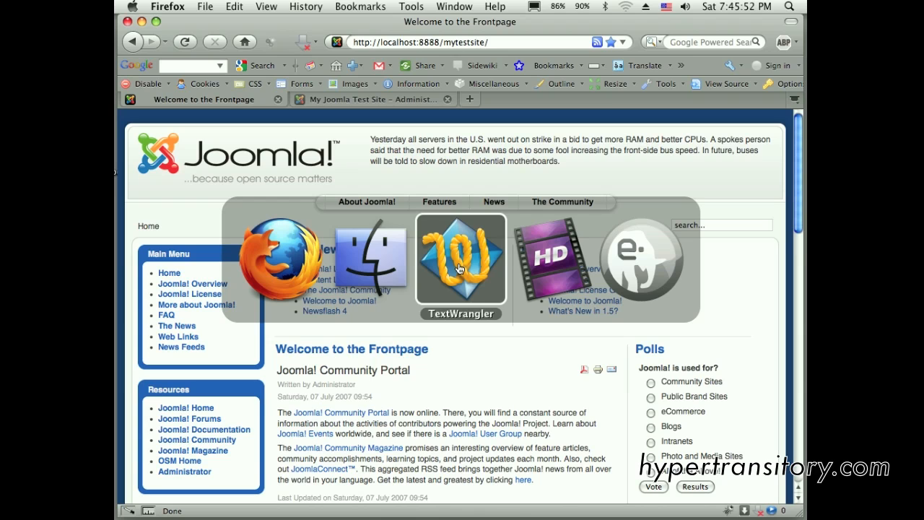
pyautogui.click(372, 264)
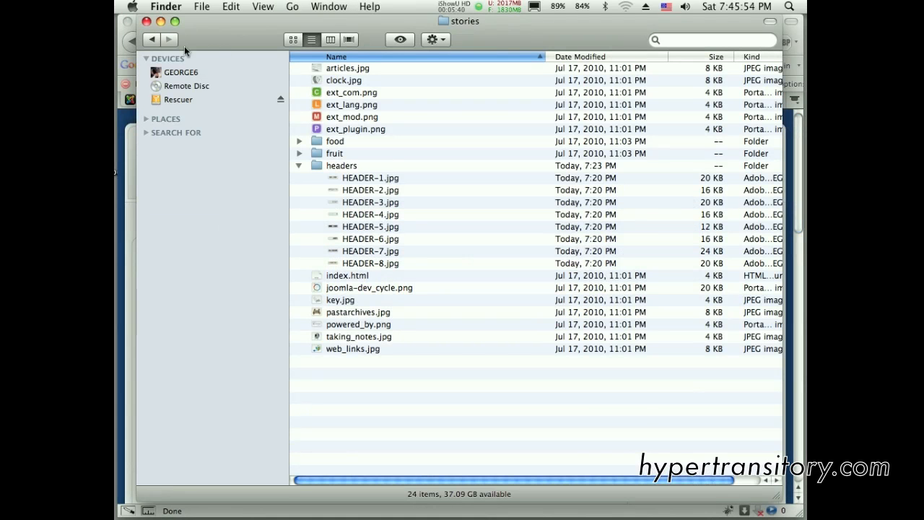
pyautogui.click(151, 39)
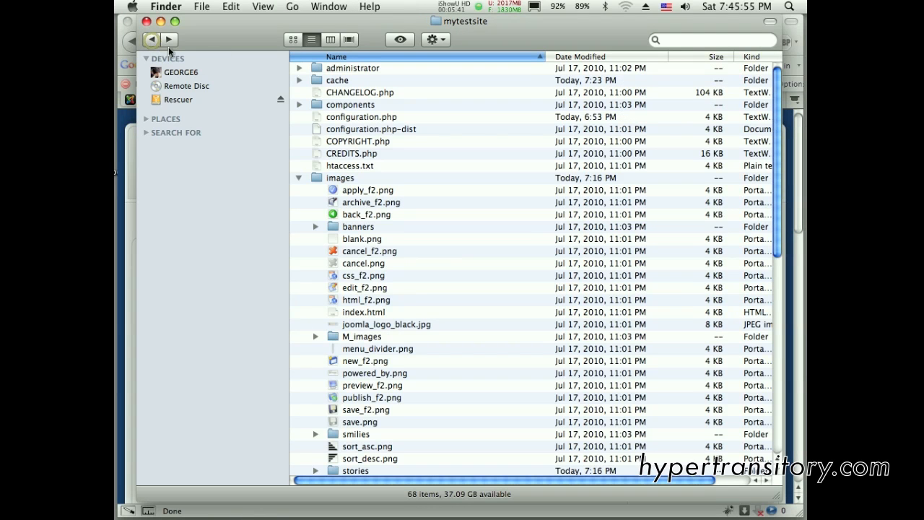
pyautogui.click(299, 178)
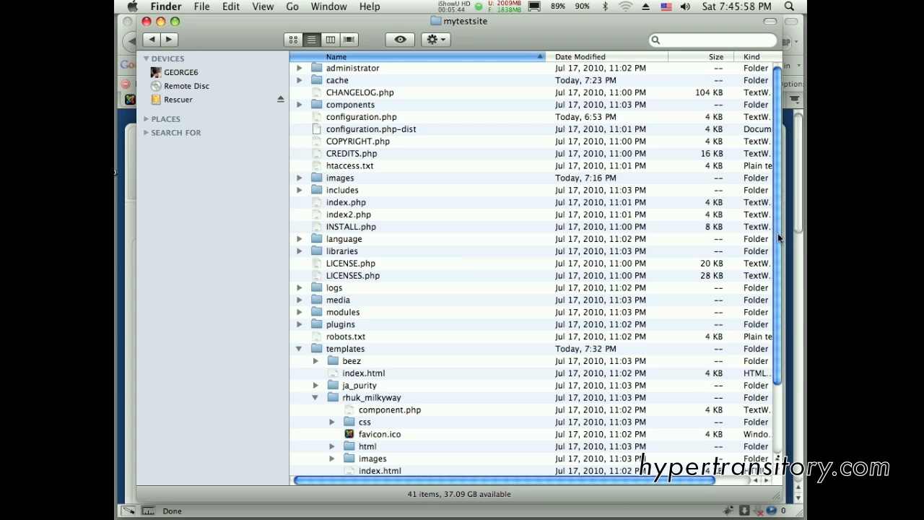
pyautogui.moveTo(776, 231); pyautogui.dragTo(775, 302)
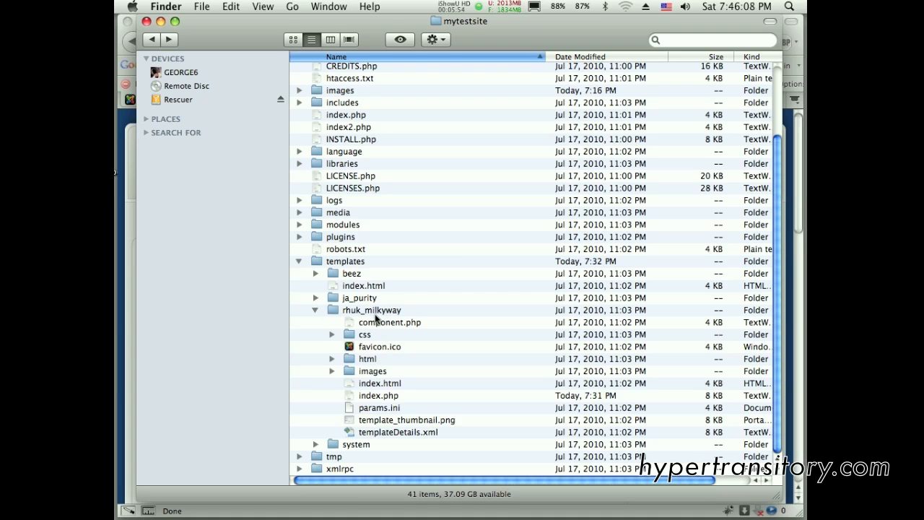
pyautogui.click(360, 396)
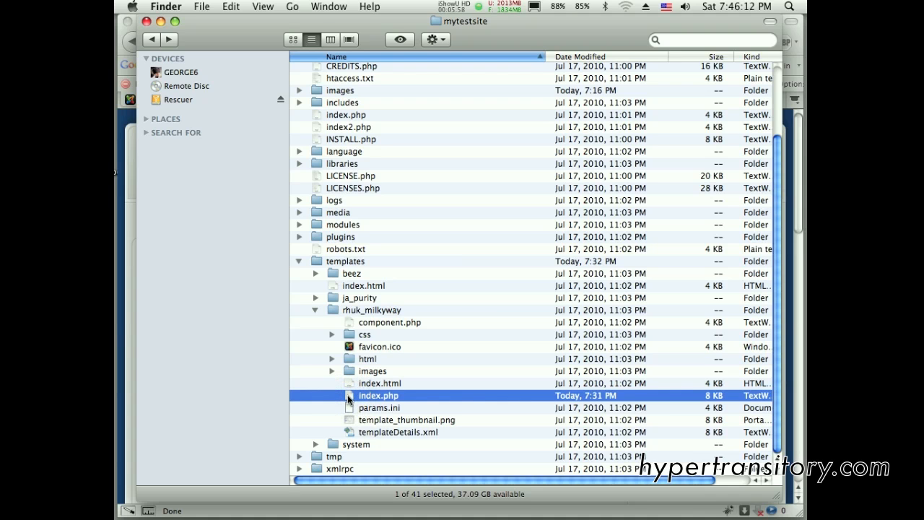
pyautogui.doubleClick(348, 399)
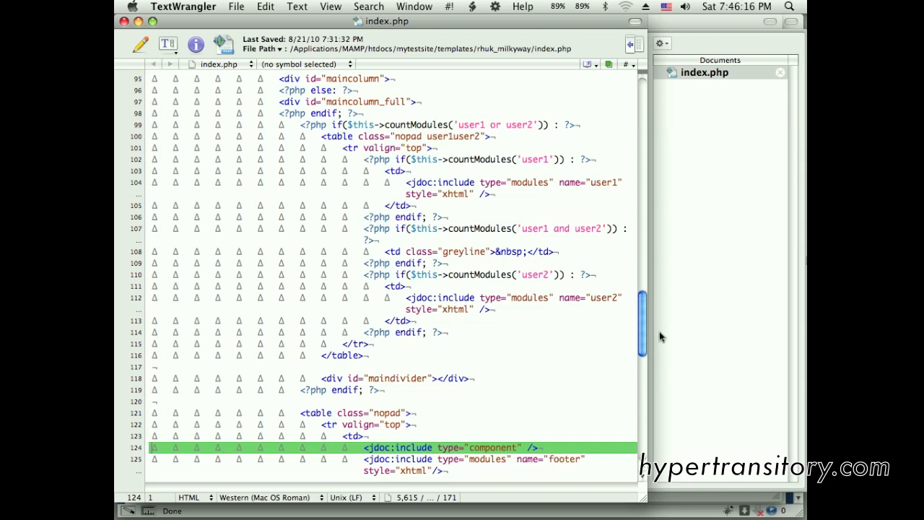
# Step: Search index.php for all occurrences of "component" and show the matching jdoc:include line in the widened editor
pyautogui.moveTo(641, 331); pyautogui.dragTo(685, 140)
pyautogui.press('super+f')
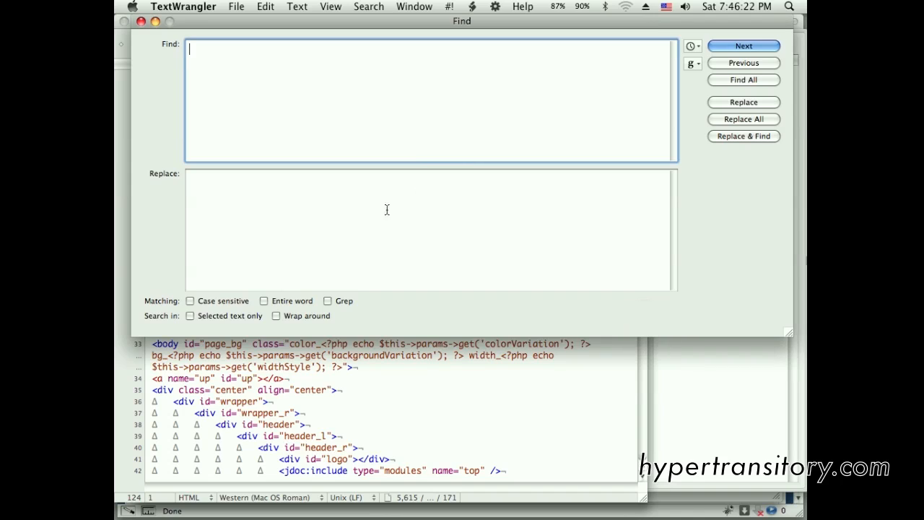
pyautogui.write('component')
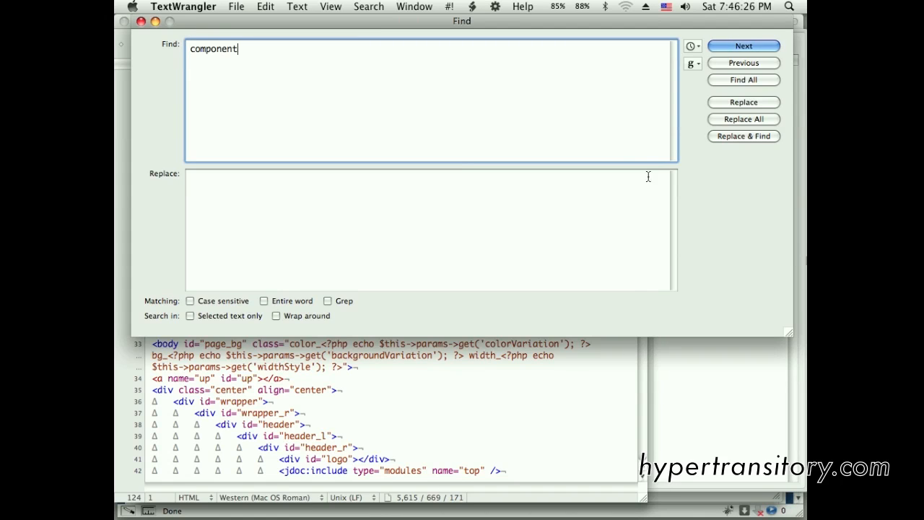
pyautogui.click(744, 81)
pyautogui.click(491, 72)
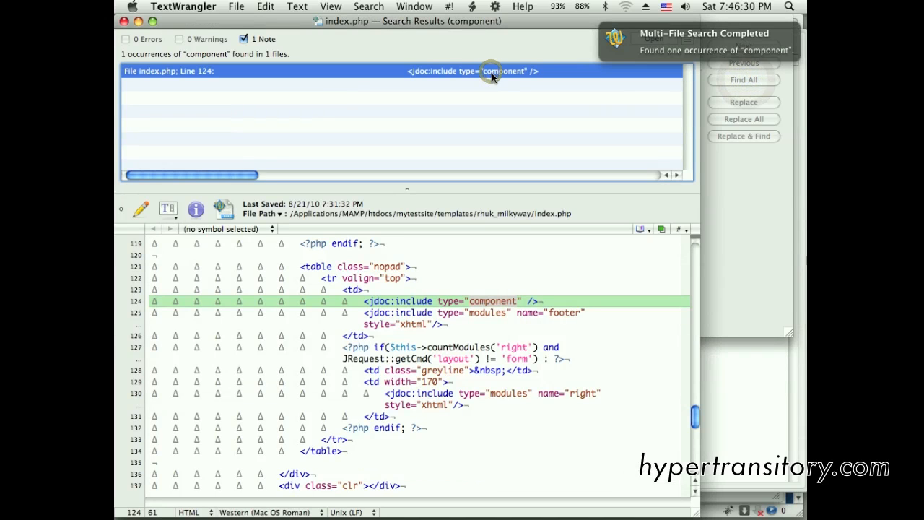
pyautogui.doubleClick(495, 72)
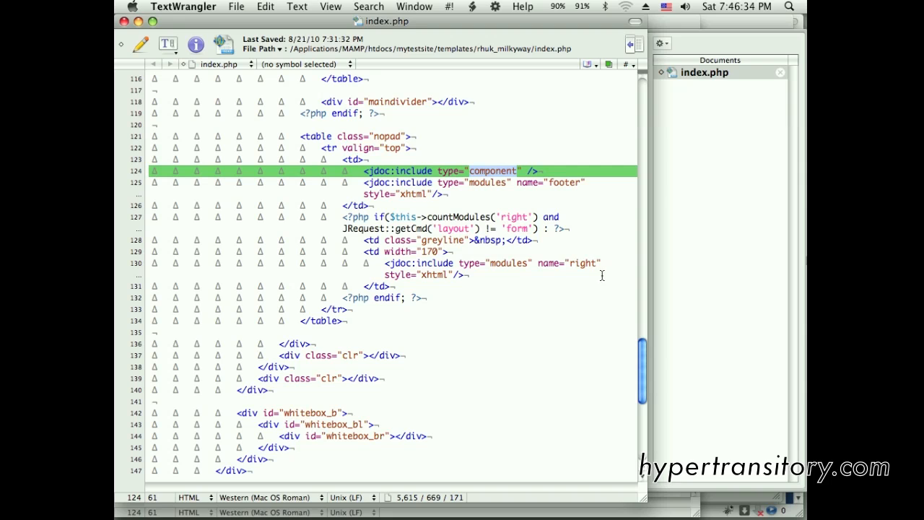
pyautogui.click(635, 44)
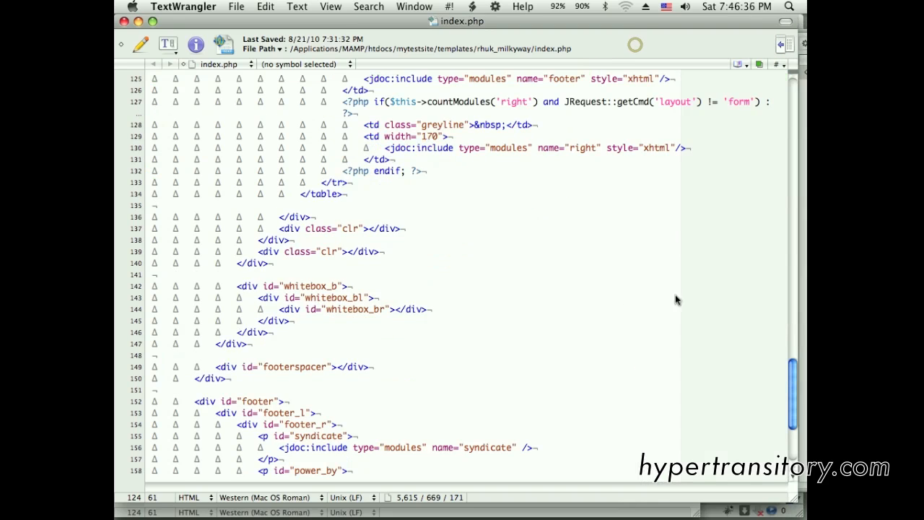
pyautogui.moveTo(790, 413); pyautogui.dragTo(799, 368)
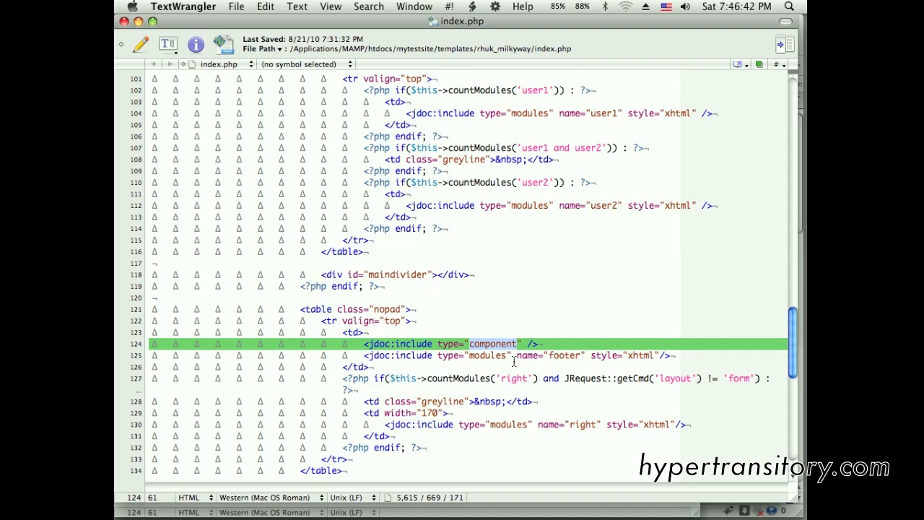
# Step: Duplicate the footer modules include line above the component include, change the copy's name to blargh, and save index.php
pyautogui.tripleClick(368, 358)
pyautogui.press('super+c')
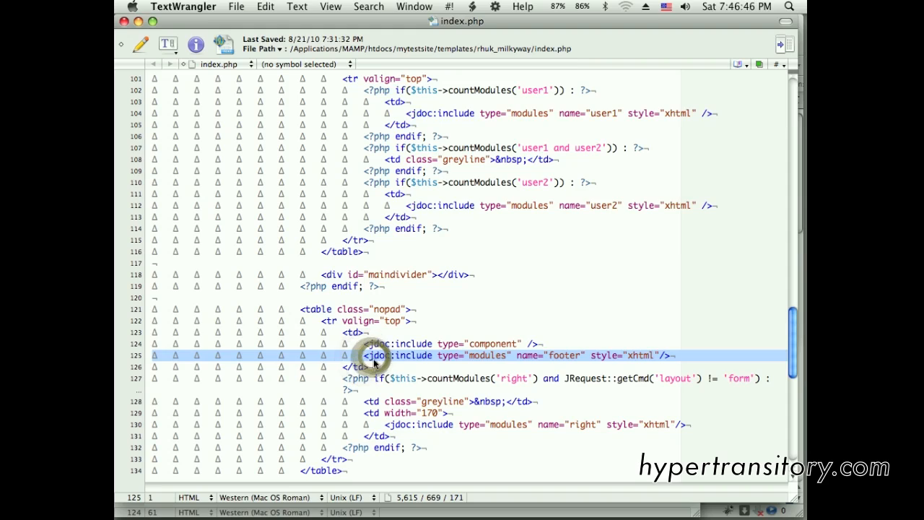
pyautogui.click(153, 344)
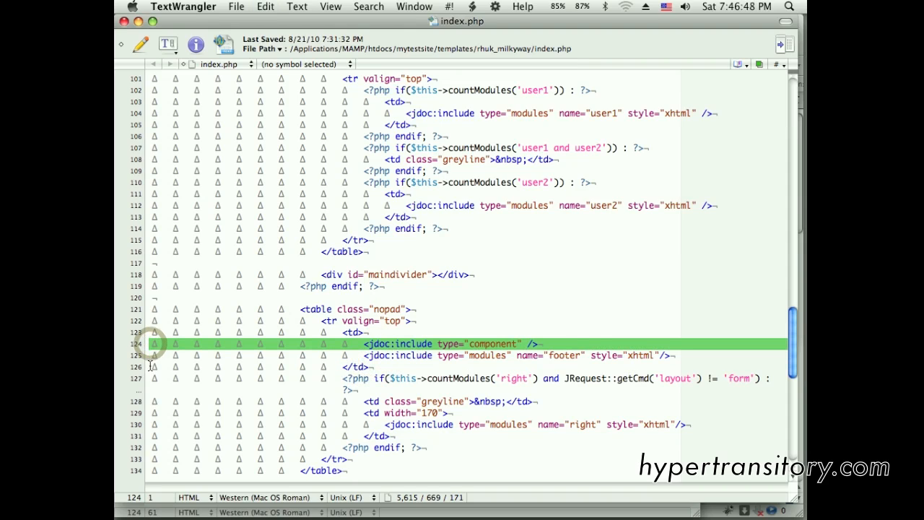
pyautogui.press('super+v')
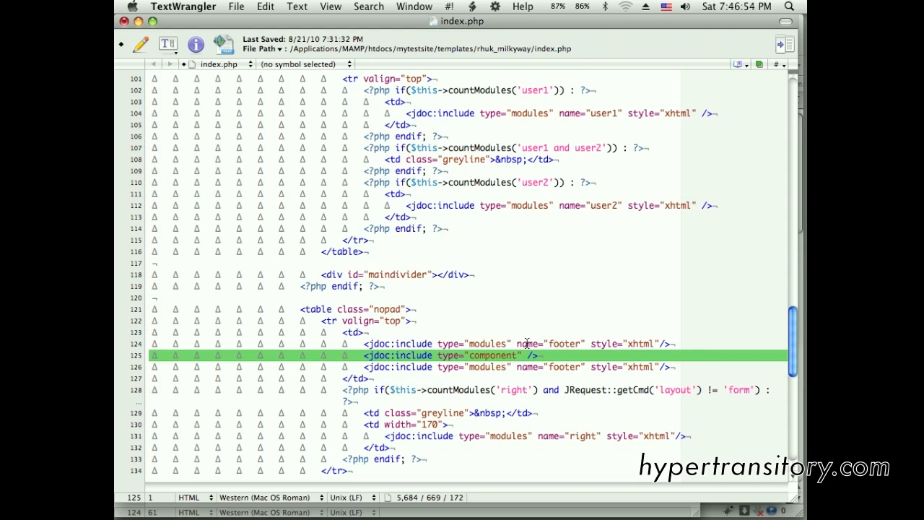
pyautogui.doubleClick(558, 345)
pyautogui.write('blargh')
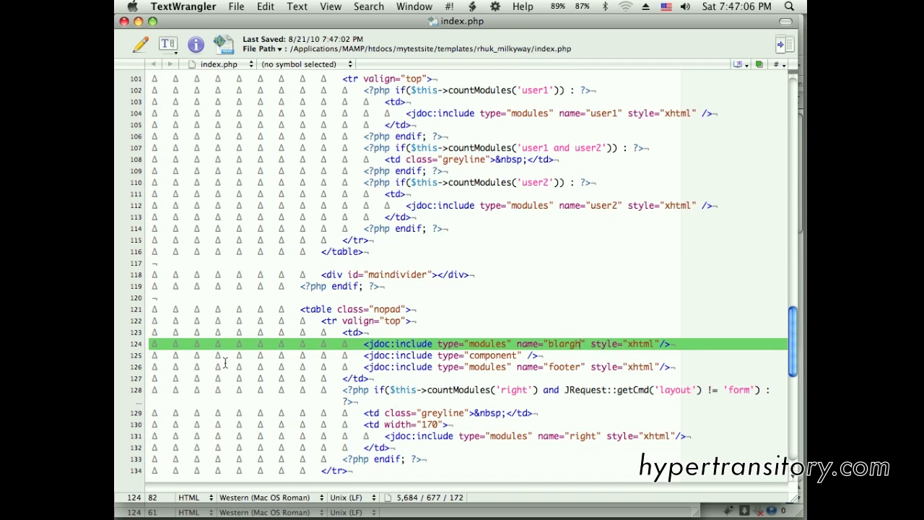
# Step: Switch to Firefox and open the default rhuk_milkyway template for editing from the Template Manager
pyautogui.press('super+Tab')
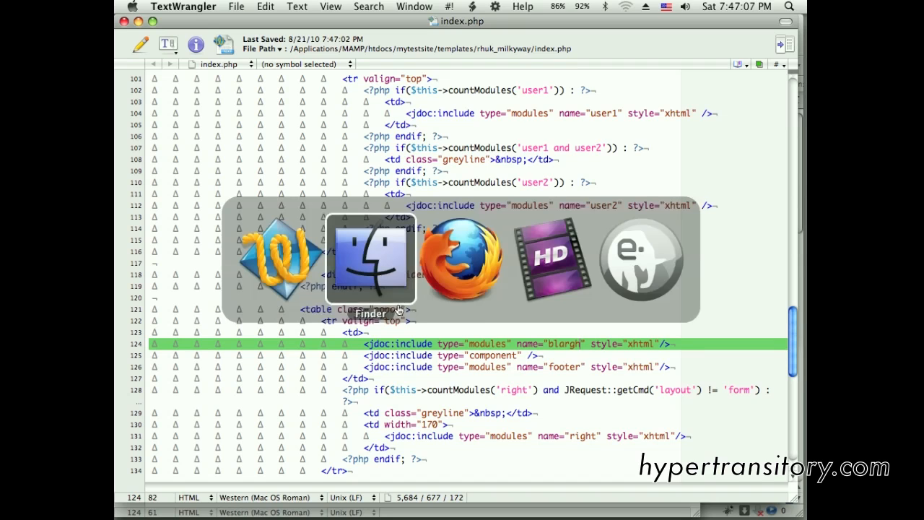
pyautogui.click(462, 267)
pyautogui.click(400, 101)
pyautogui.moveTo(334, 171)
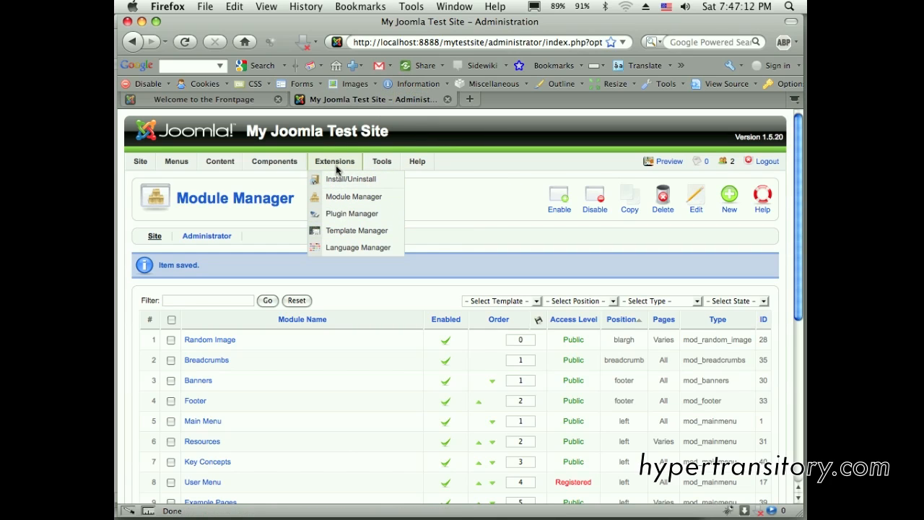
pyautogui.click(345, 232)
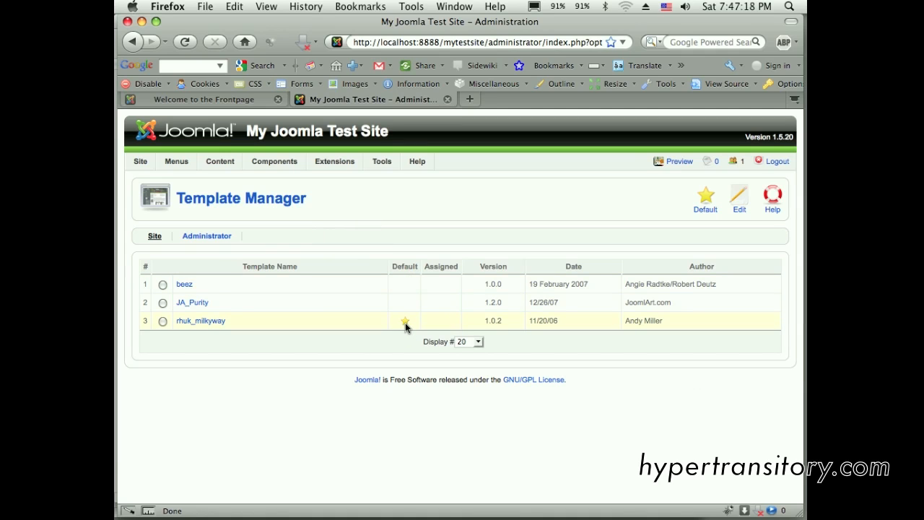
pyautogui.click(203, 322)
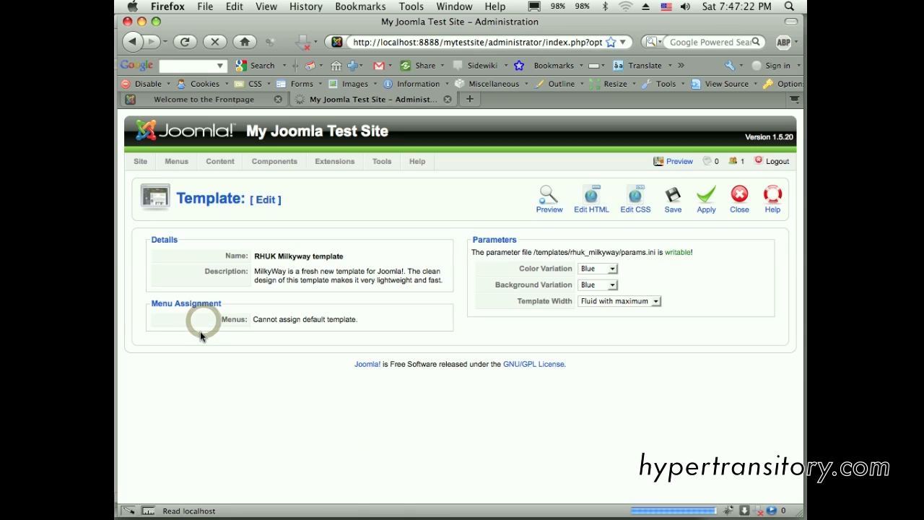
# Step: Check the blargh modules include line in the rhuk_milkyway template's HTML source, then close the template without saving
pyautogui.click(590, 203)
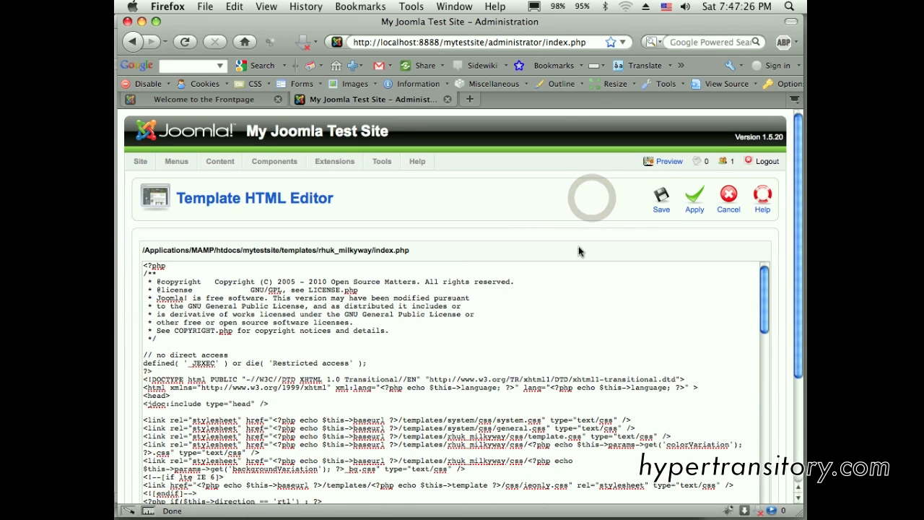
pyautogui.scroll(-3, 794, 322)
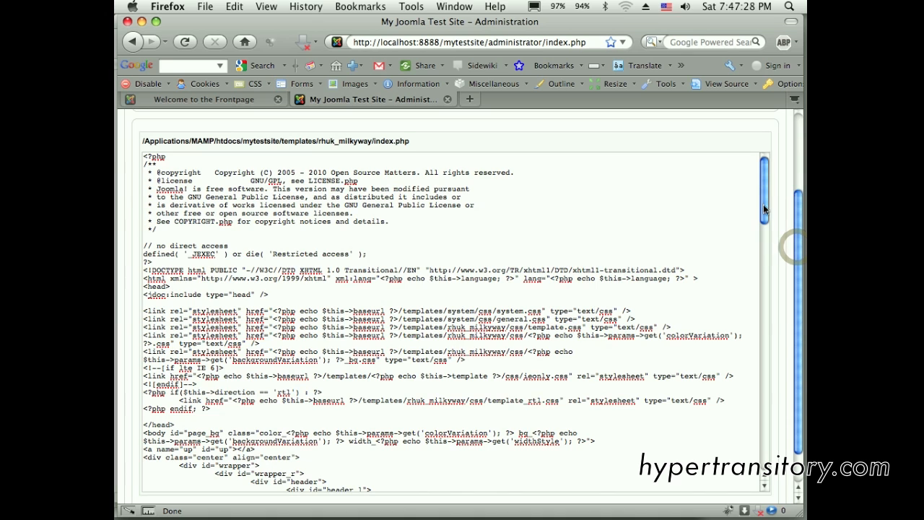
pyautogui.moveTo(760, 203); pyautogui.dragTo(763, 402)
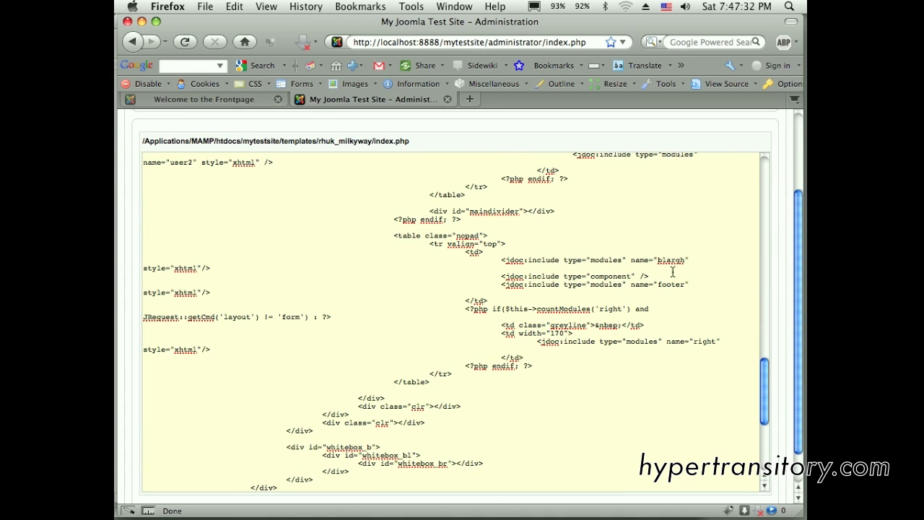
pyautogui.moveTo(618, 261); pyautogui.dragTo(685, 261)
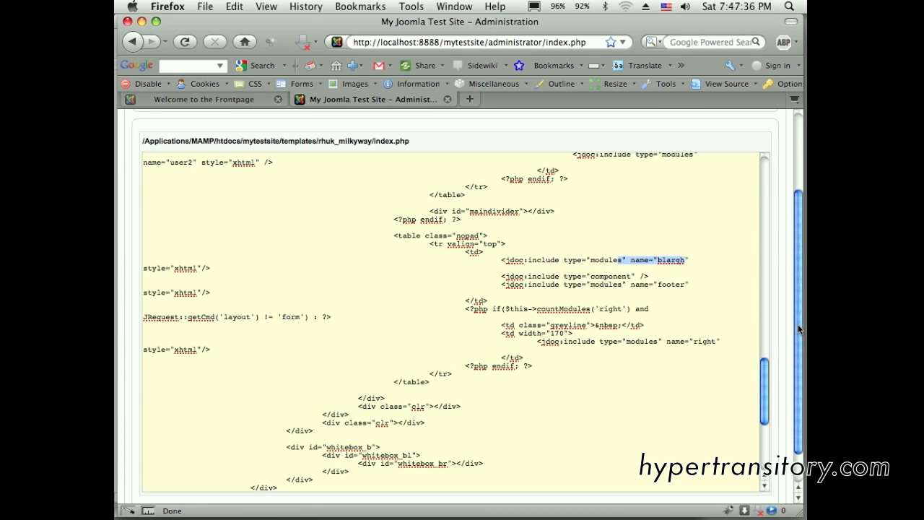
pyautogui.moveTo(798, 324); pyautogui.dragTo(803, 230)
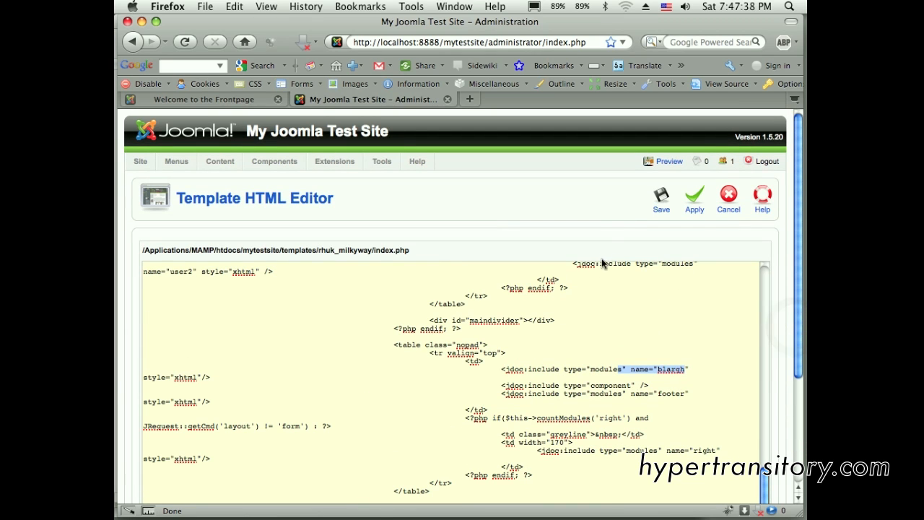
pyautogui.click(726, 201)
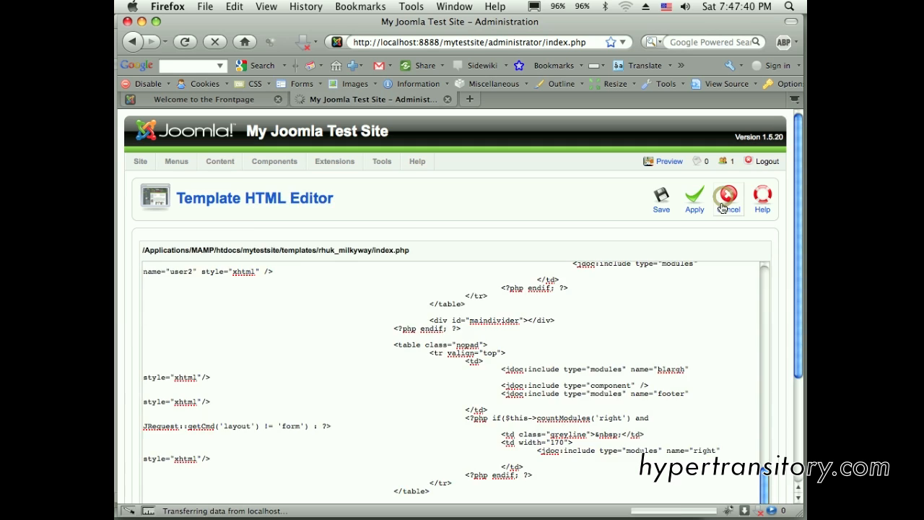
pyautogui.click(737, 199)
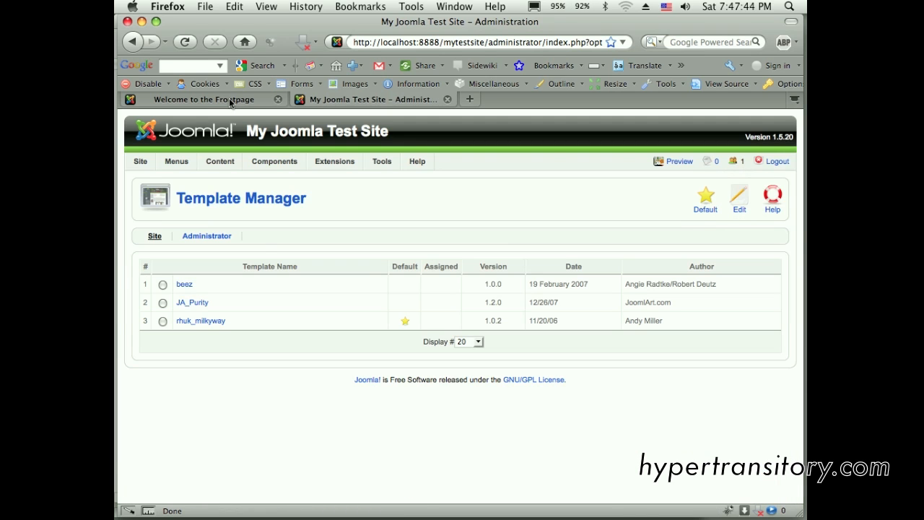
# Step: Reload the site's front page several times to check the Random Image module above the main content
pyautogui.click(230, 101)
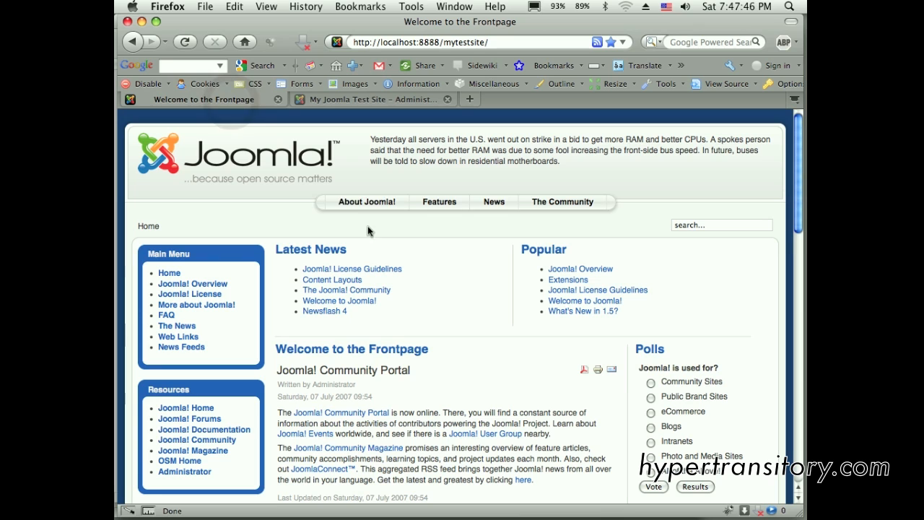
pyautogui.click(186, 42)
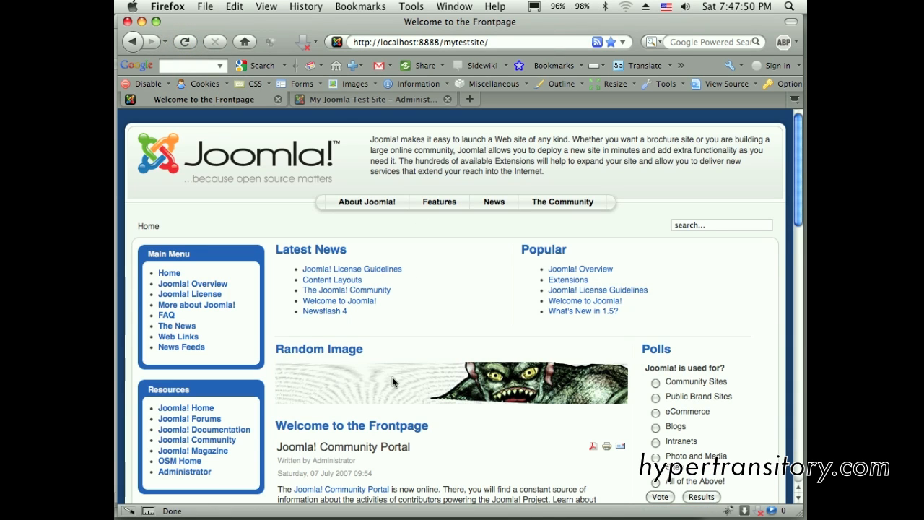
pyautogui.click(183, 42)
pyautogui.click(192, 43)
pyautogui.click(186, 42)
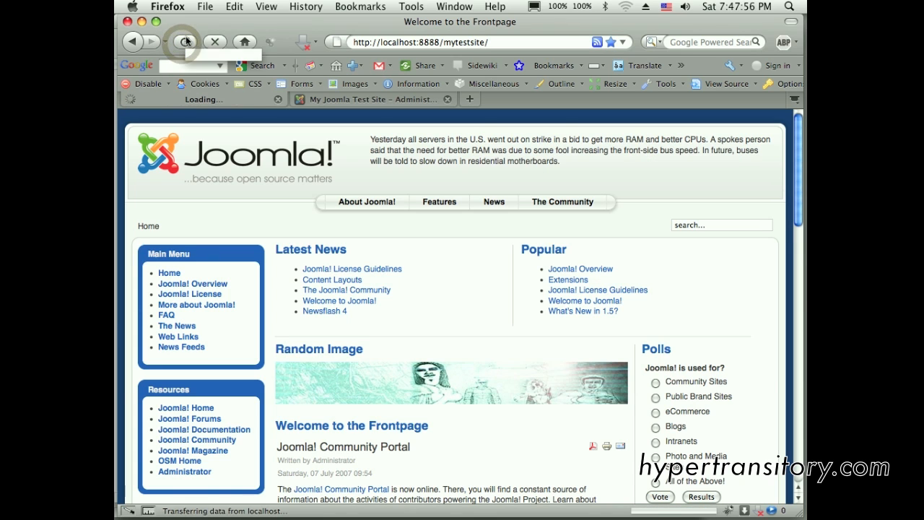
pyautogui.click(182, 43)
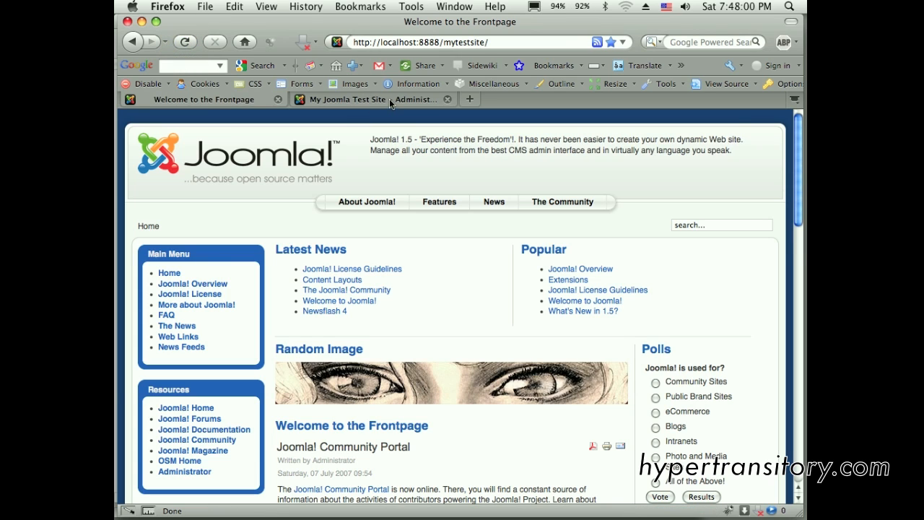
# Step: Open the Random Image module from the administrator's Module Manager, set its position to debug and save it
pyautogui.click(393, 103)
pyautogui.moveTo(341, 167)
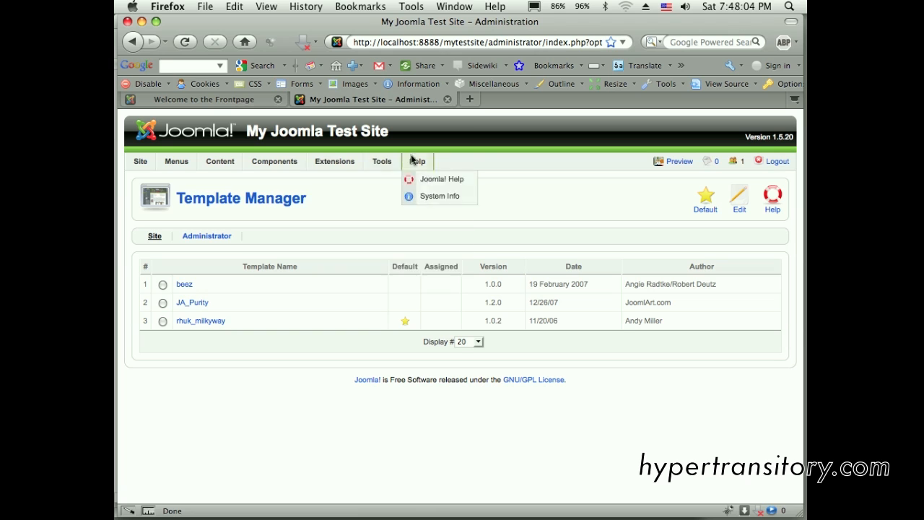
pyautogui.click(343, 197)
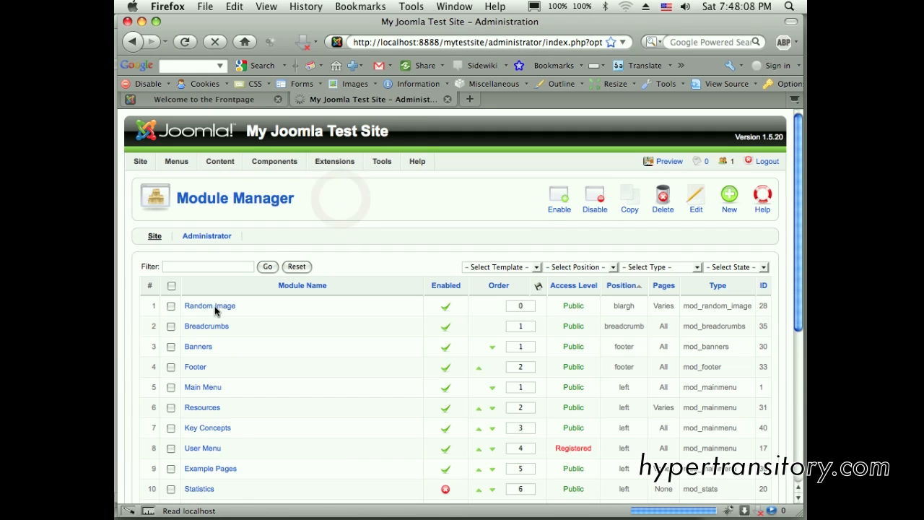
pyautogui.click(219, 308)
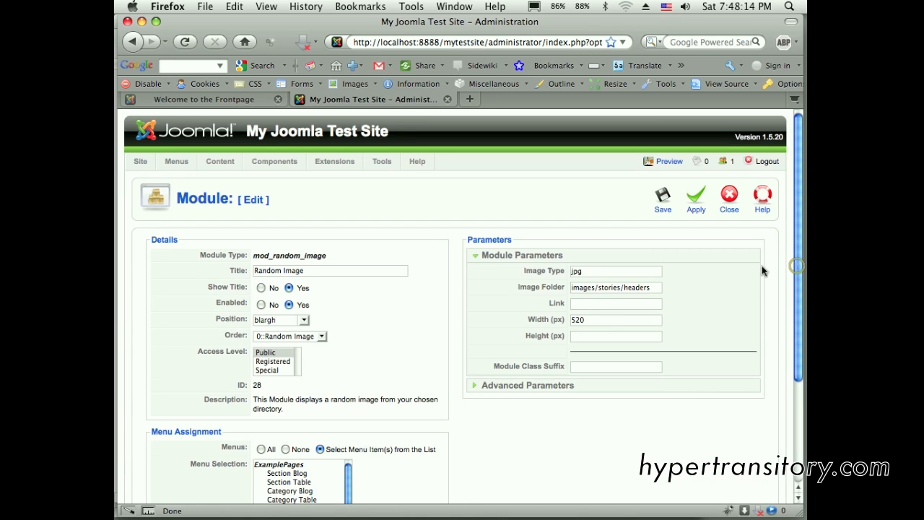
pyautogui.click(304, 319)
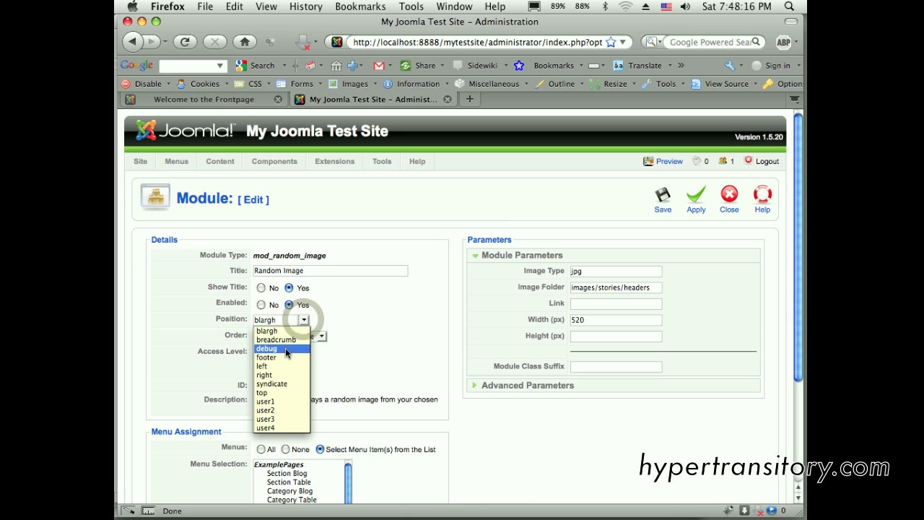
pyautogui.click(285, 349)
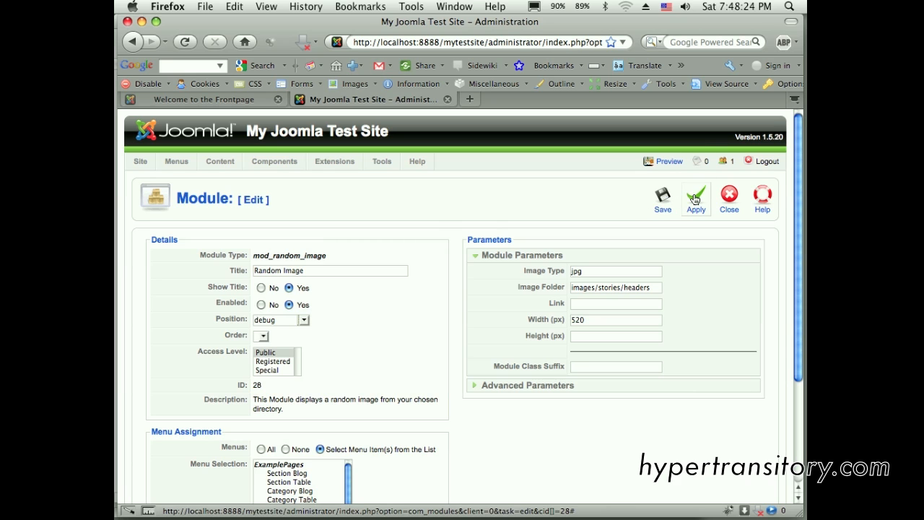
pyautogui.click(664, 197)
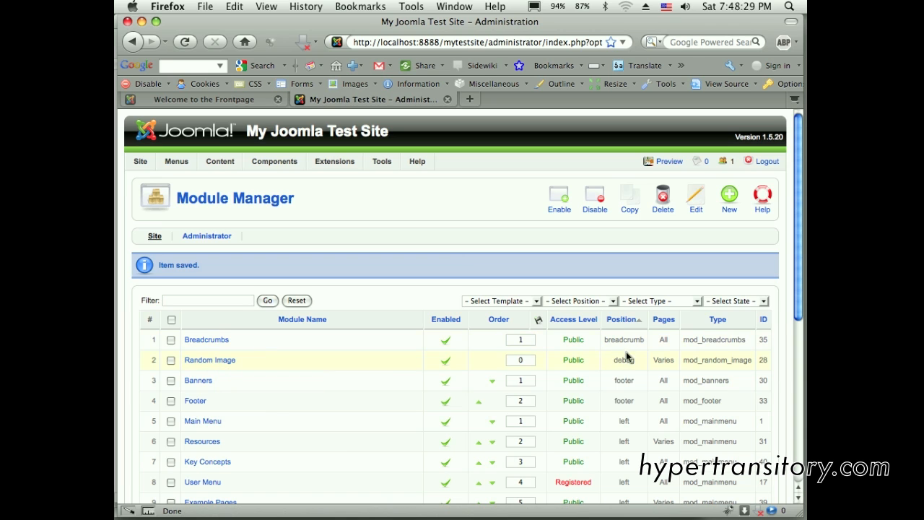
# Step: Reopen the Random Image module, check the available positions, enter blargh as its position and save it
pyautogui.click(214, 360)
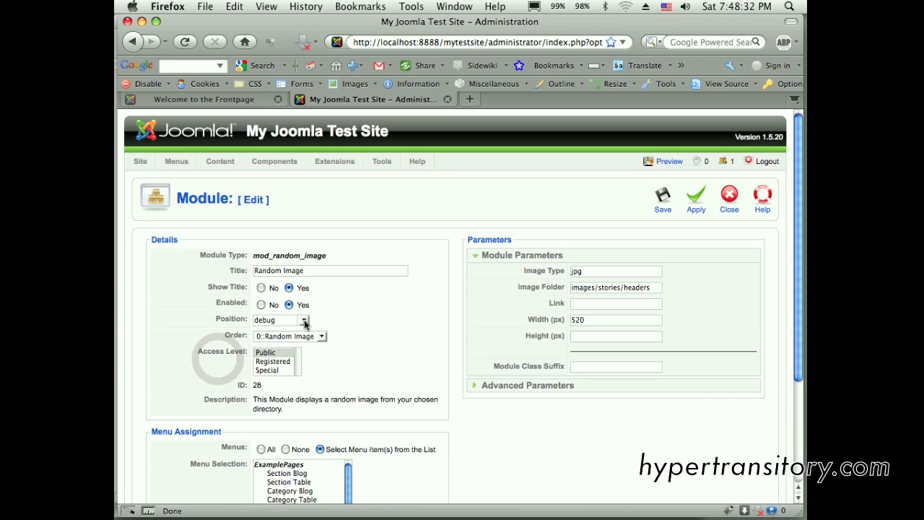
pyautogui.click(304, 320)
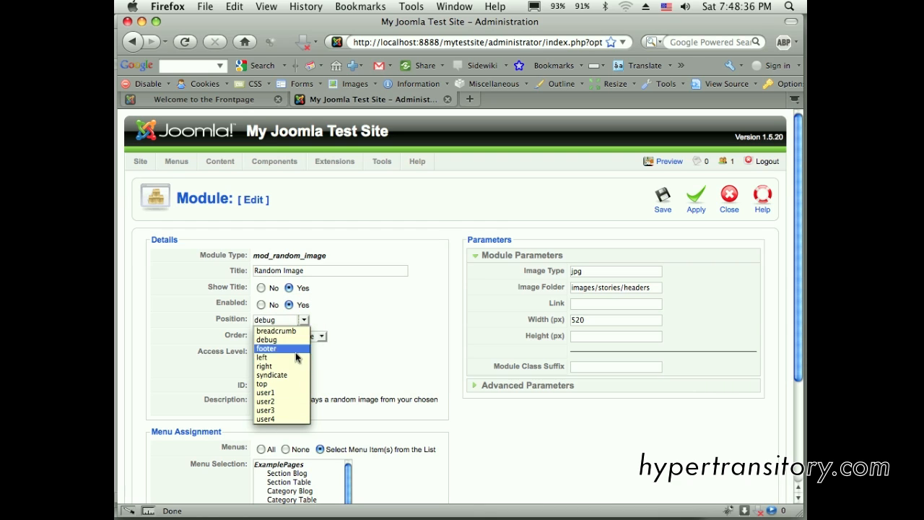
pyautogui.click(428, 315)
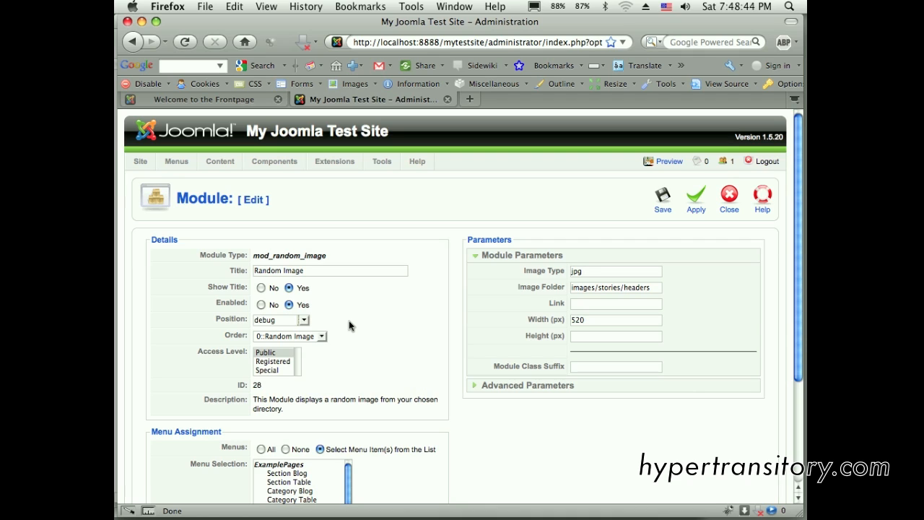
pyautogui.doubleClick(266, 322)
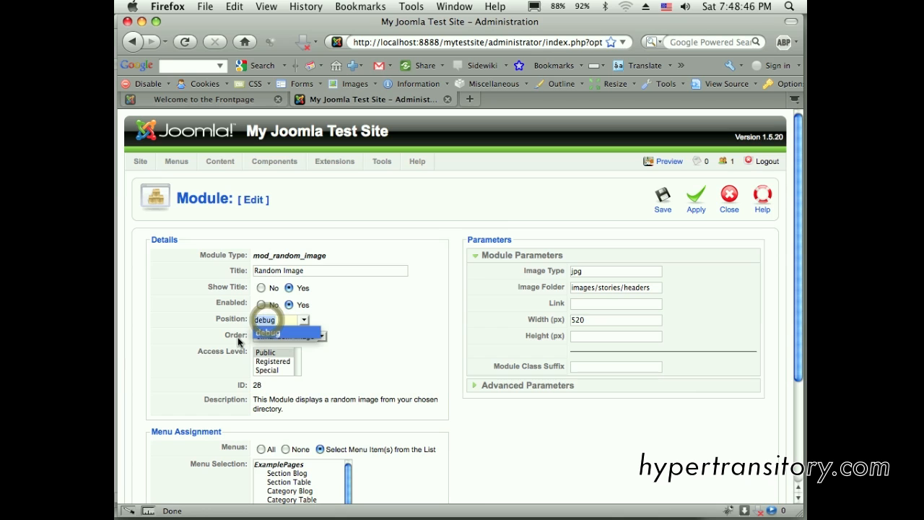
pyautogui.write('blargh')
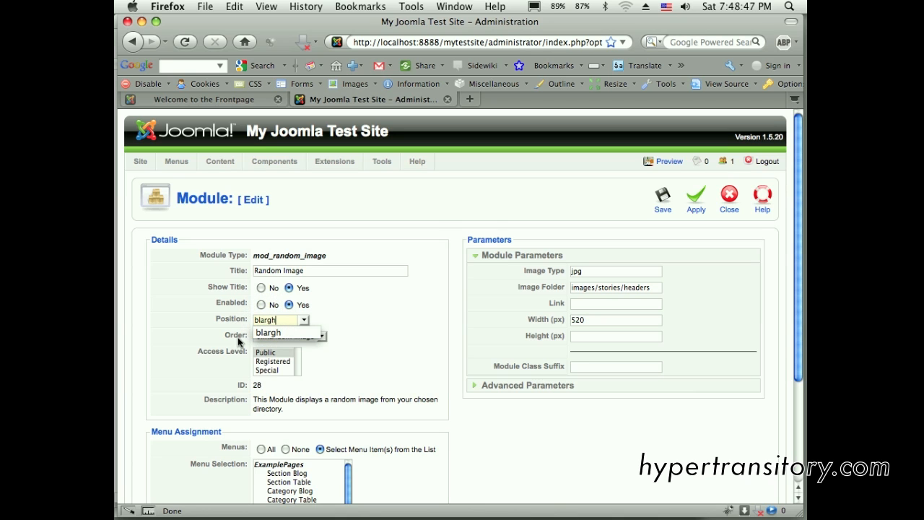
pyautogui.click(663, 200)
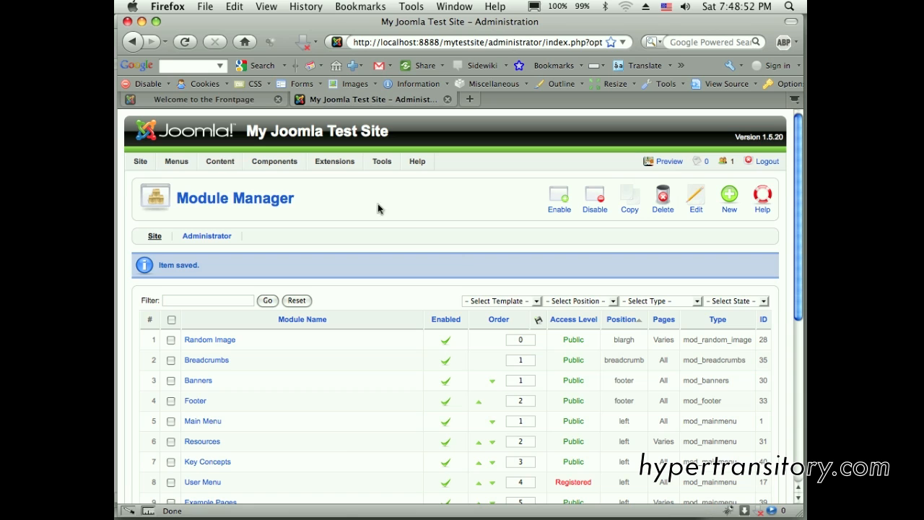
# Step: Reload the site's front page and look over the whole page with the Random Image module
pyautogui.click(239, 101)
pyautogui.click(185, 41)
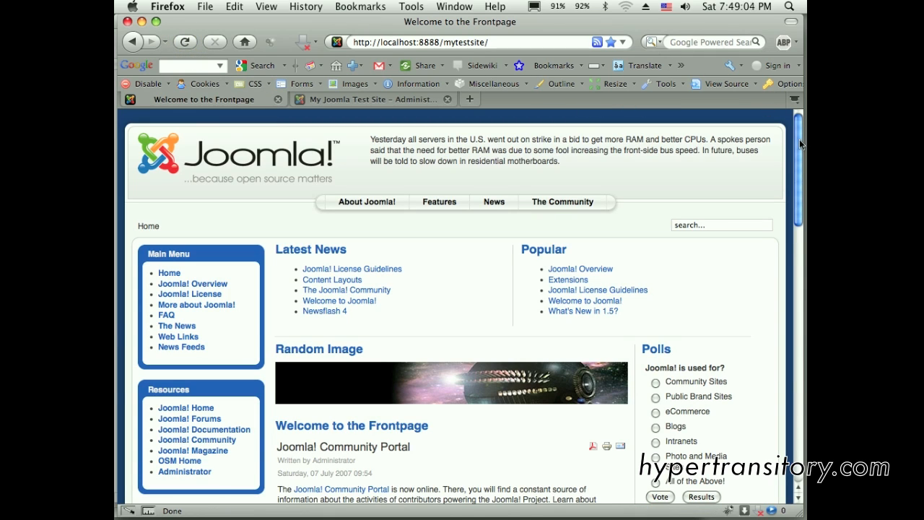
pyautogui.scroll(-5, 798, 140)
pyautogui.scroll(5, 798, 141)
# Step: Load localhost:8888/mytestsite/index.php?tp=1 to outline the module positions and inspect the one around Random Image
pyautogui.click(506, 44)
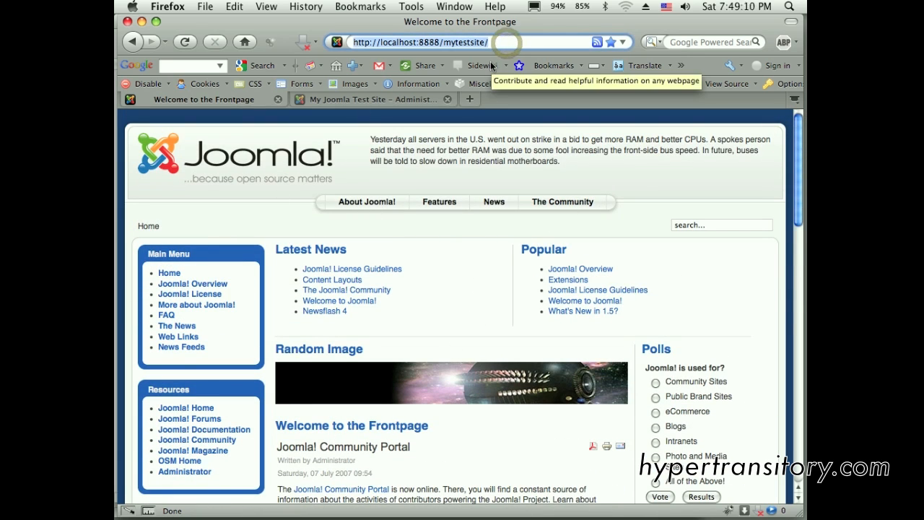
pyautogui.write('index')
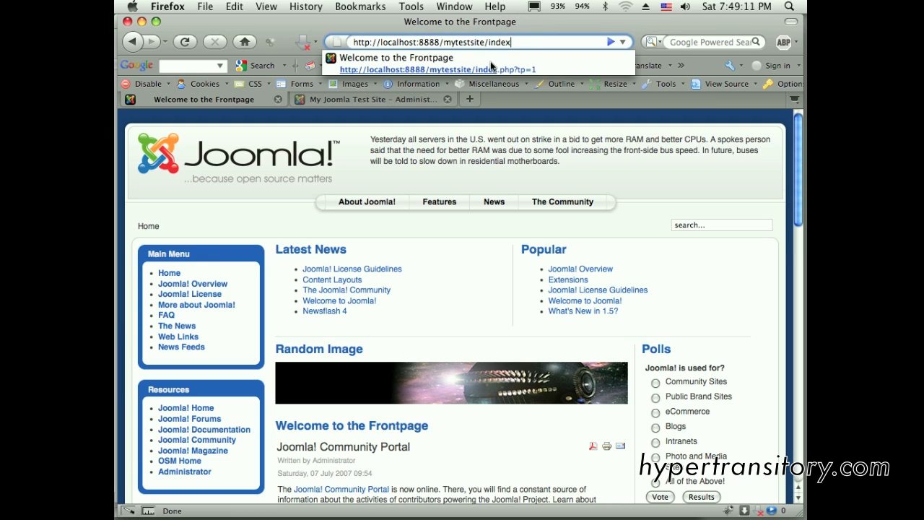
pyautogui.write('.php?tp=1')
pyautogui.press('Return')
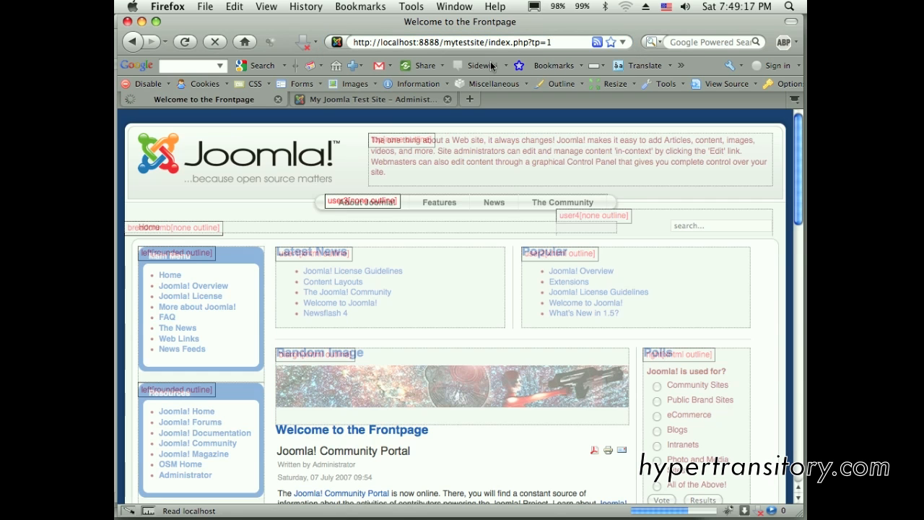
pyautogui.click(361, 354)
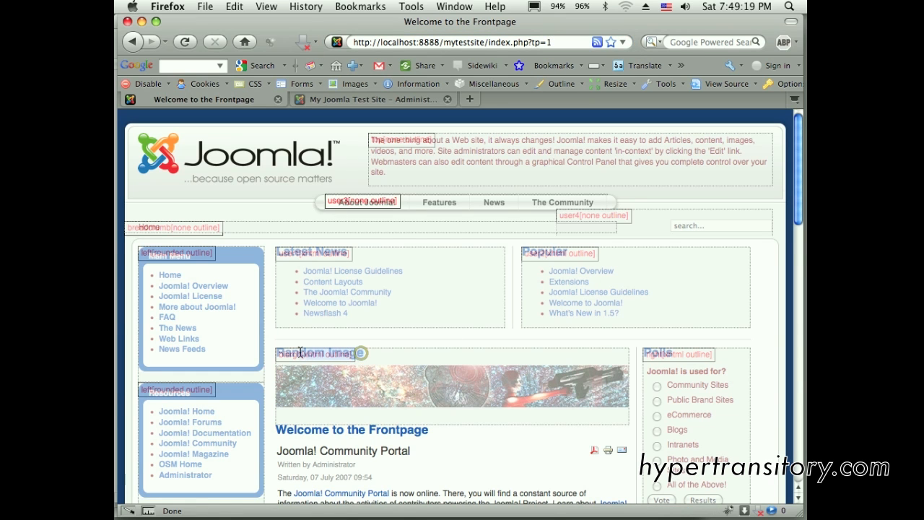